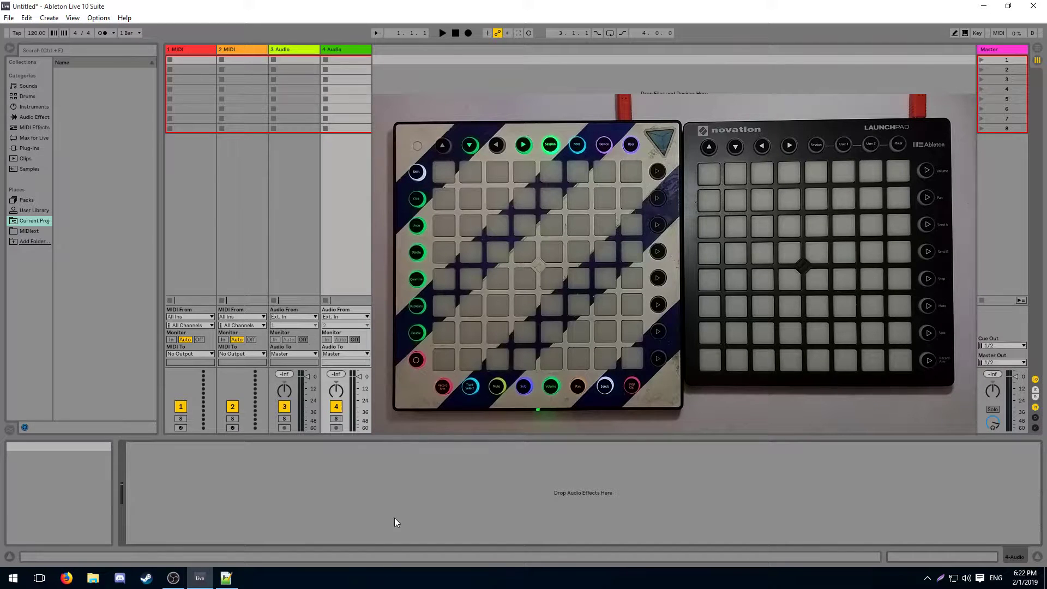
# - Set the second control surface in the MIDI preferences to Launchpad MK2, with Launchpad MK2 as its input and output
pyautogui.hotkey('ctrl', ',')
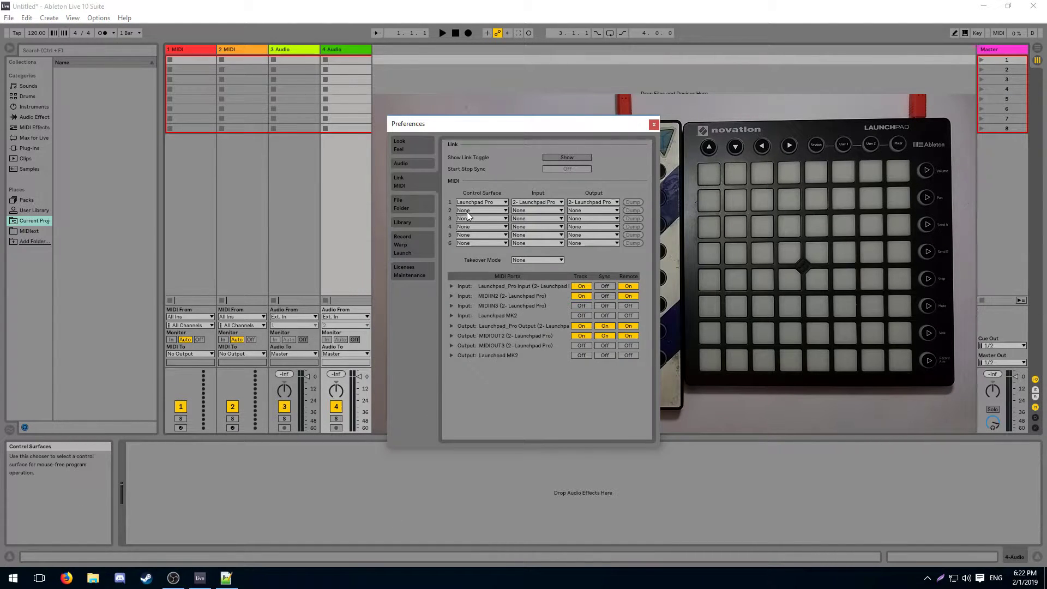
pyautogui.click(467, 213)
pyautogui.click(483, 480)
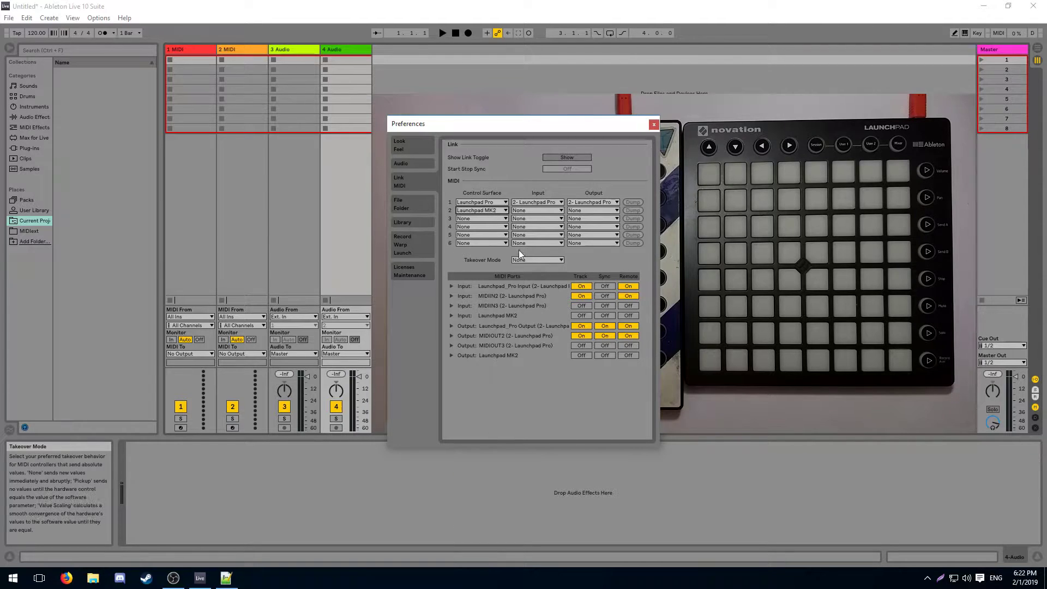
pyautogui.click(537, 210)
pyautogui.click(526, 247)
pyautogui.click(593, 210)
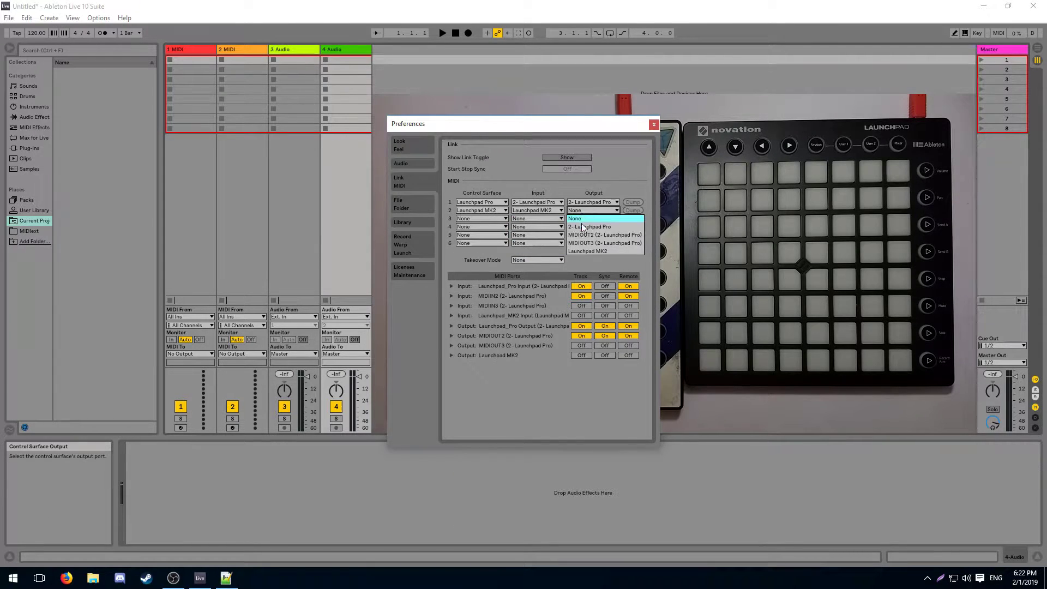
pyautogui.click(584, 252)
# - Enable the track, sync and remote switches for the Launchpad MK2 input and output ports and leave the preferences
pyautogui.click(628, 315)
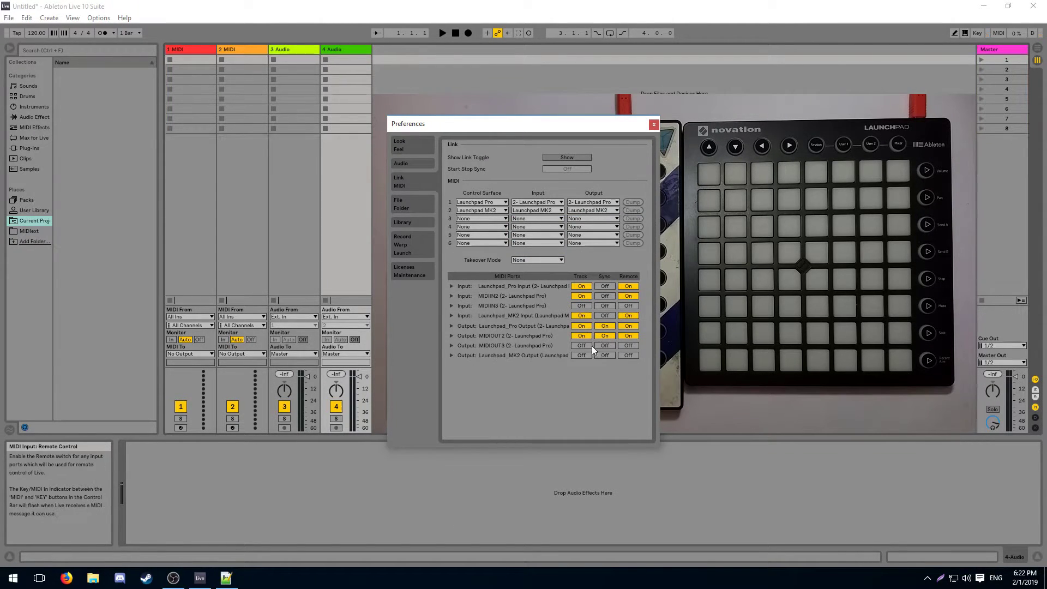
pyautogui.click(605, 355)
pyautogui.click(627, 355)
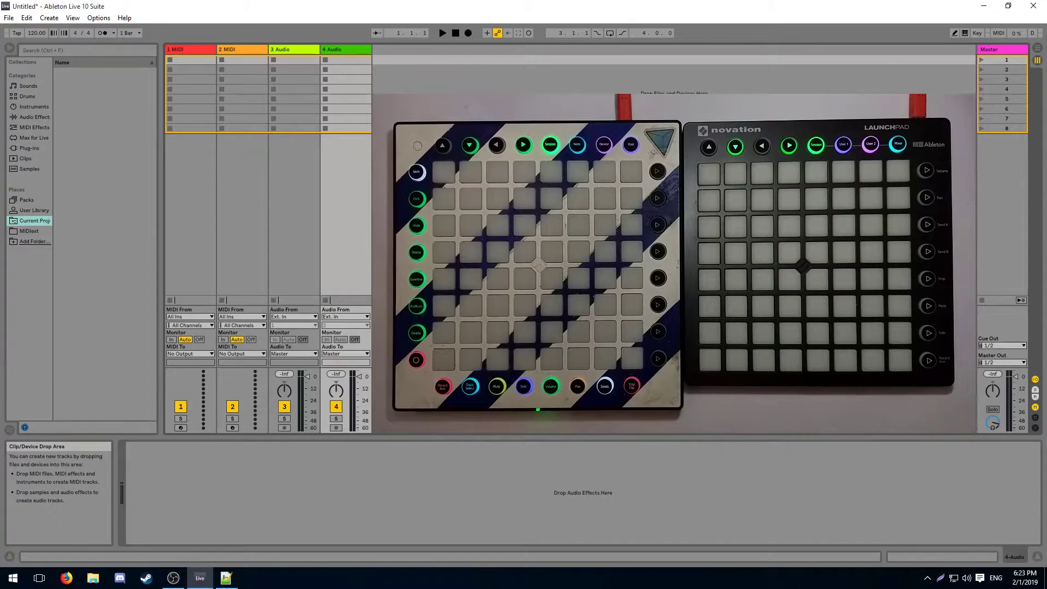
# - Add an empty Drum Rack to each of the two MIDI tracks
pyautogui.click(27, 96)
pyautogui.click(77, 84)
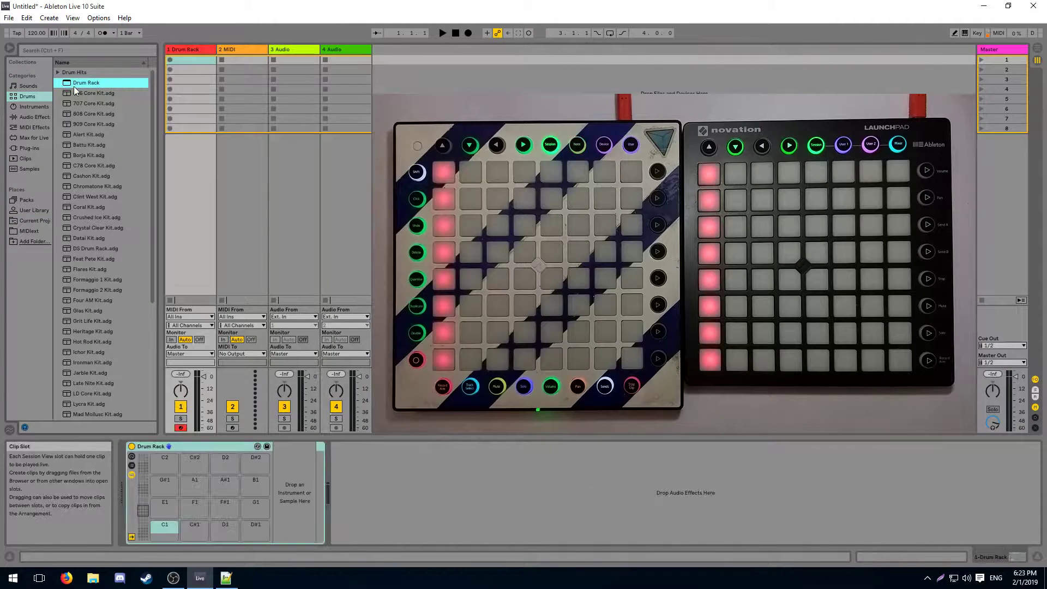
pyautogui.moveTo(78, 84); pyautogui.dragTo(229, 86)
# - Route MIDI from Launchpad Pro Input to track 1 and from Launchpad MK2 Input to track 2, and arm track 1 alongside track 2
pyautogui.click(194, 331)
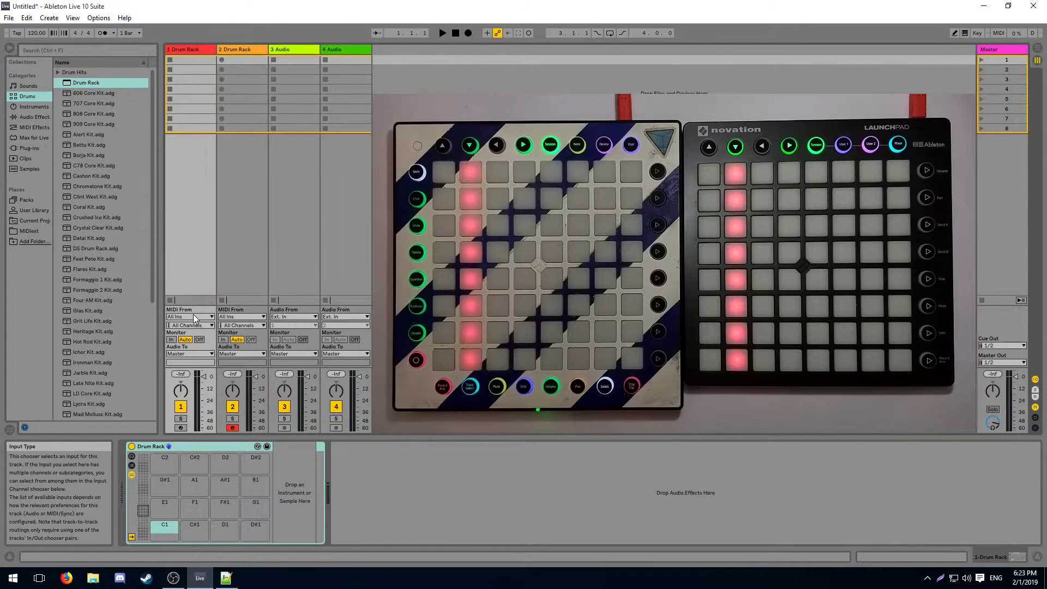
pyautogui.click(193, 315)
pyautogui.click(194, 339)
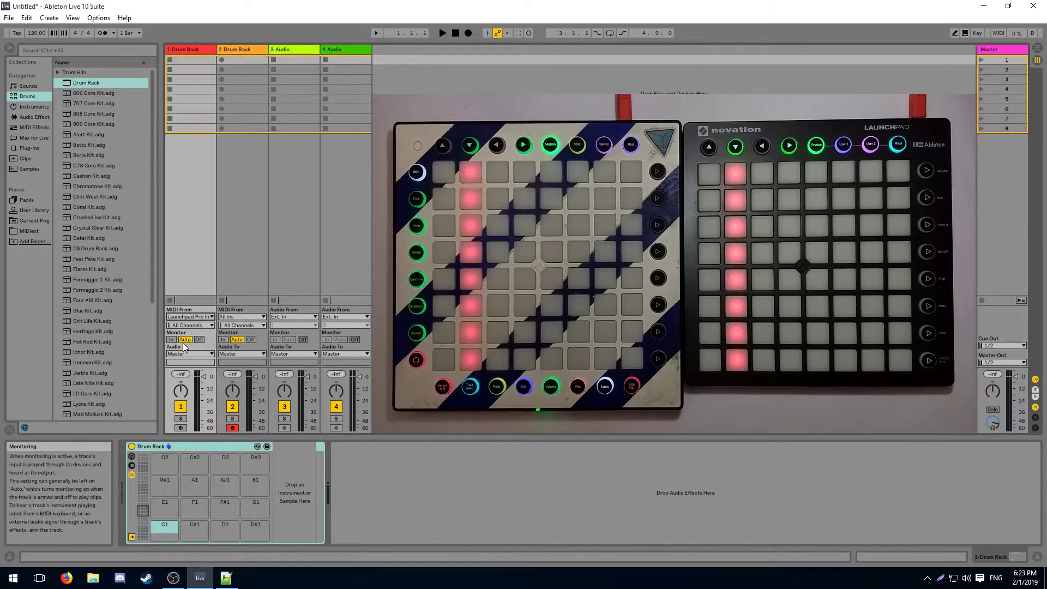
pyautogui.click(229, 317)
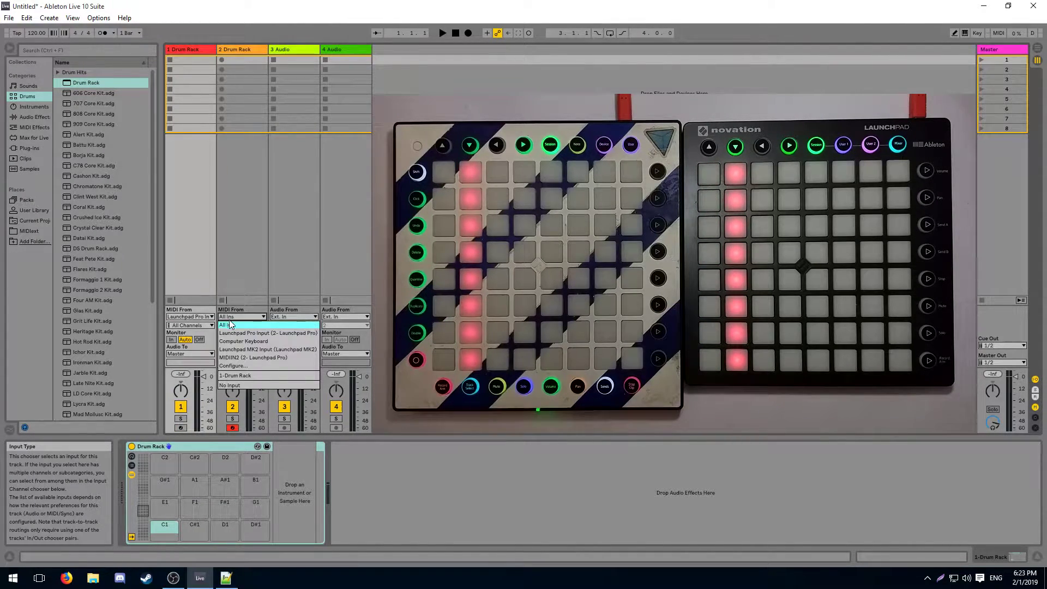
pyautogui.click(234, 349)
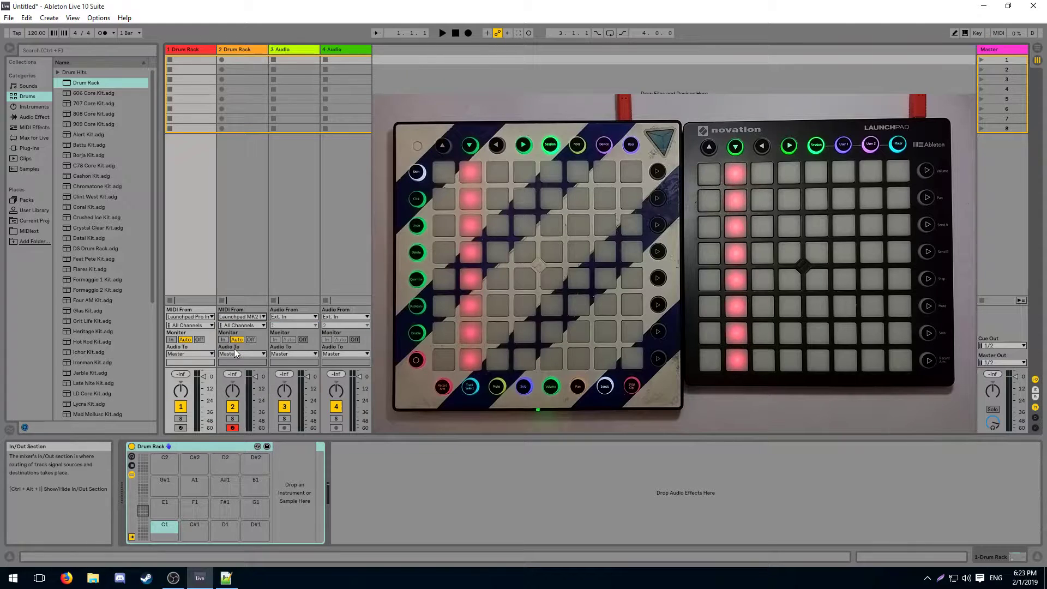
pyautogui.click(183, 428)
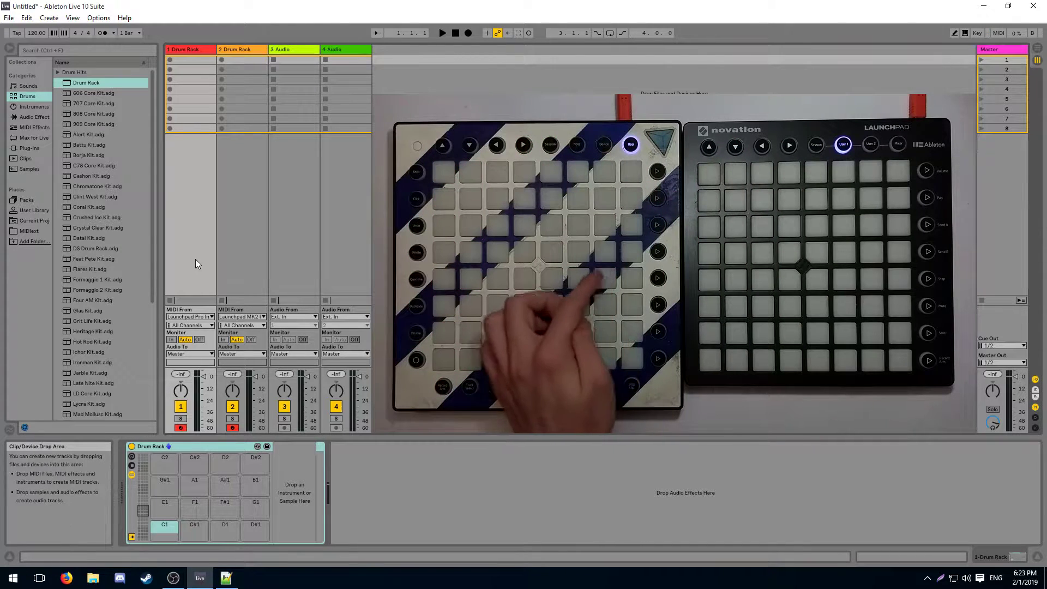
# - Load the ARP Poly Lead - F#2 sample on the G#3 pad of track 1's Drum Rack and Bass Distort on the same pad of track 2
pyautogui.click(249, 235)
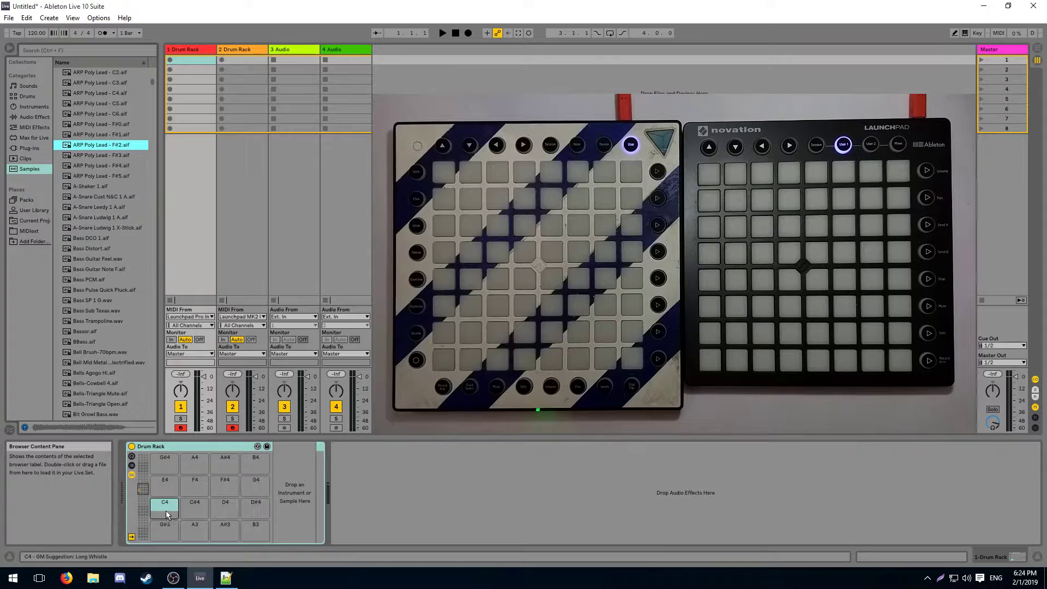
pyautogui.moveTo(167, 526); pyautogui.dragTo(167, 527)
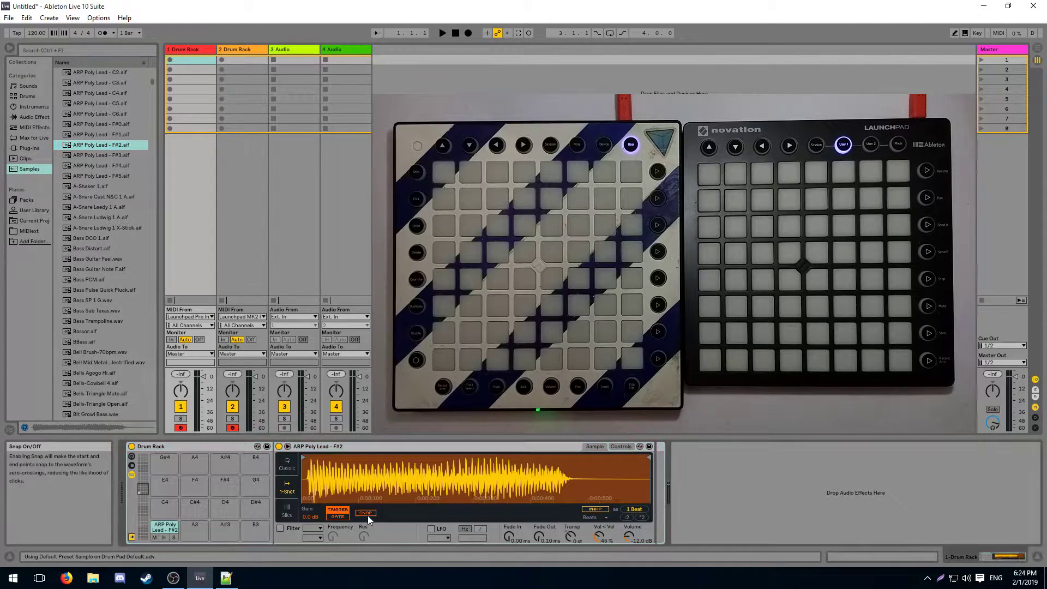
pyautogui.click(249, 210)
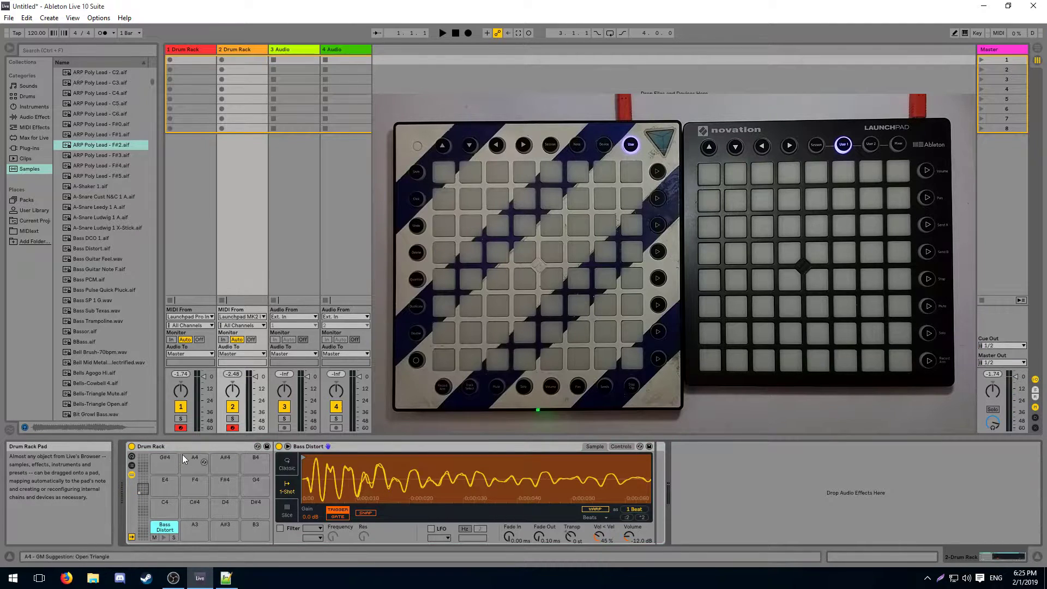
# - Group track 2's Drum Rack into an Instrument Rack and show its chain list with the chain select editor
pyautogui.rightClick(183, 455)
pyautogui.click(202, 506)
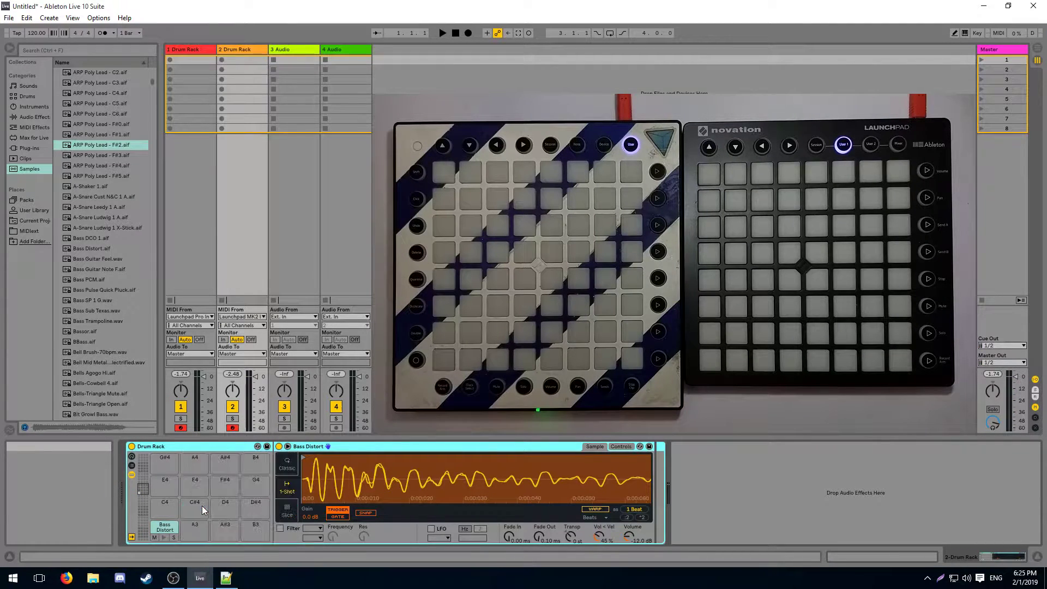
pyautogui.click(132, 465)
pyautogui.click(234, 462)
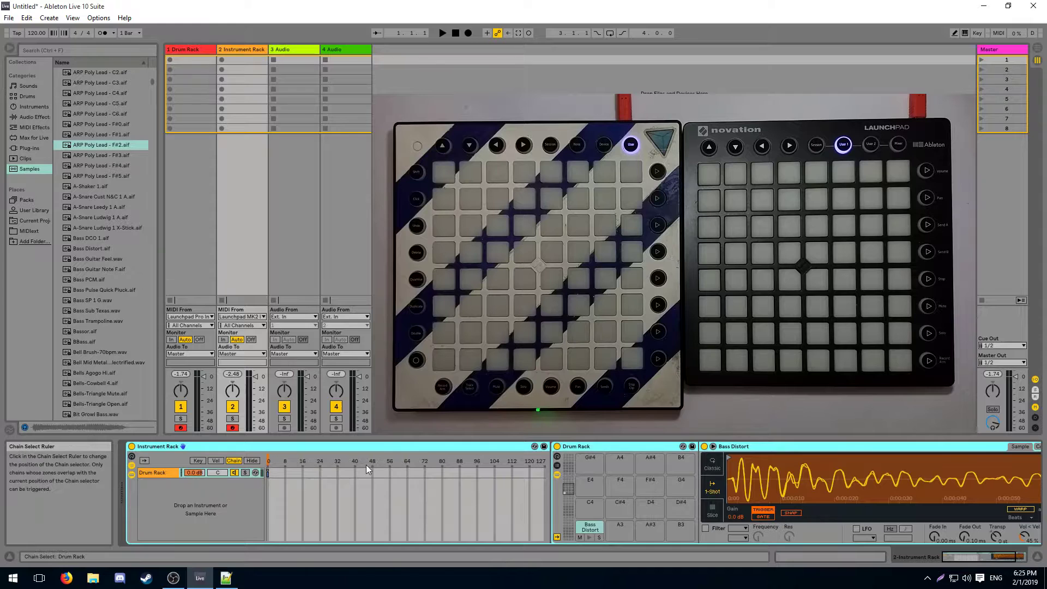
# - MIDI-map the chain selector of track 2's Instrument Rack to notes E6:B6 with a range of 0 to 7
pyautogui.click(366, 465)
pyautogui.hotkey('ctrl', 'm')
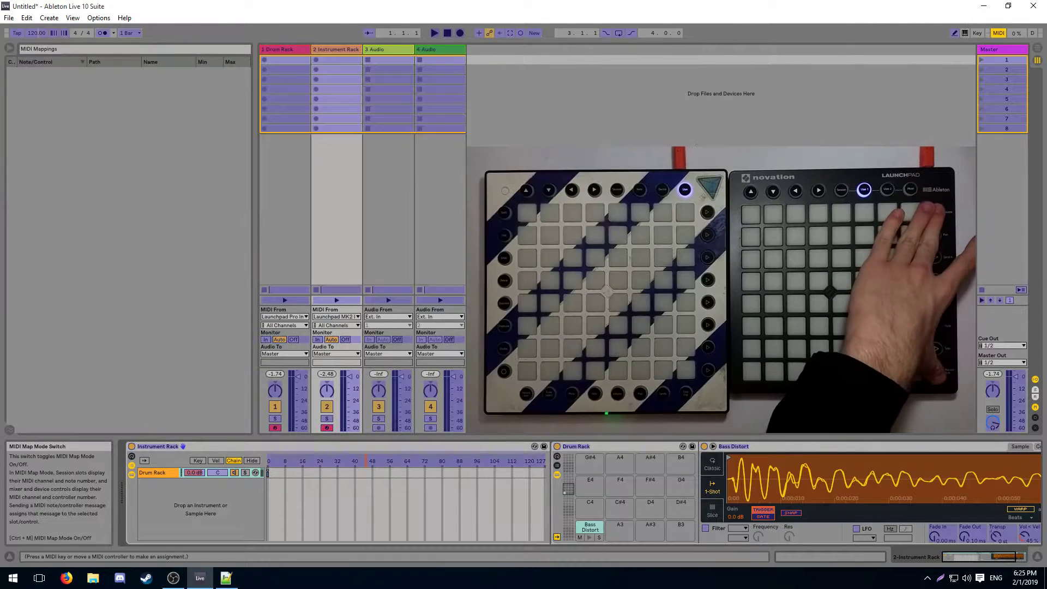
pyautogui.click(457, 458)
pyautogui.click(241, 71)
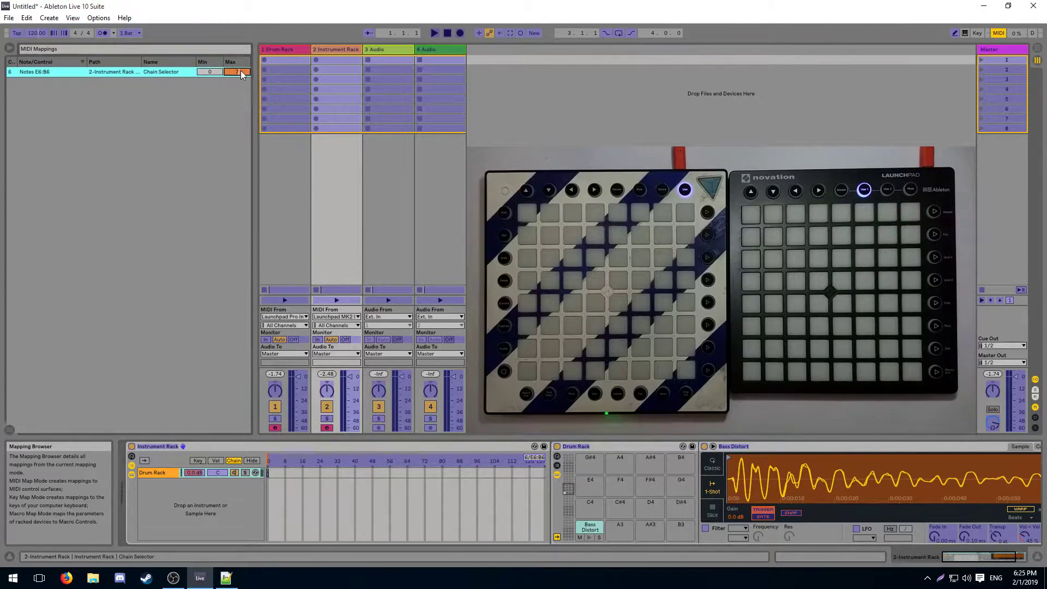
pyautogui.click(998, 33)
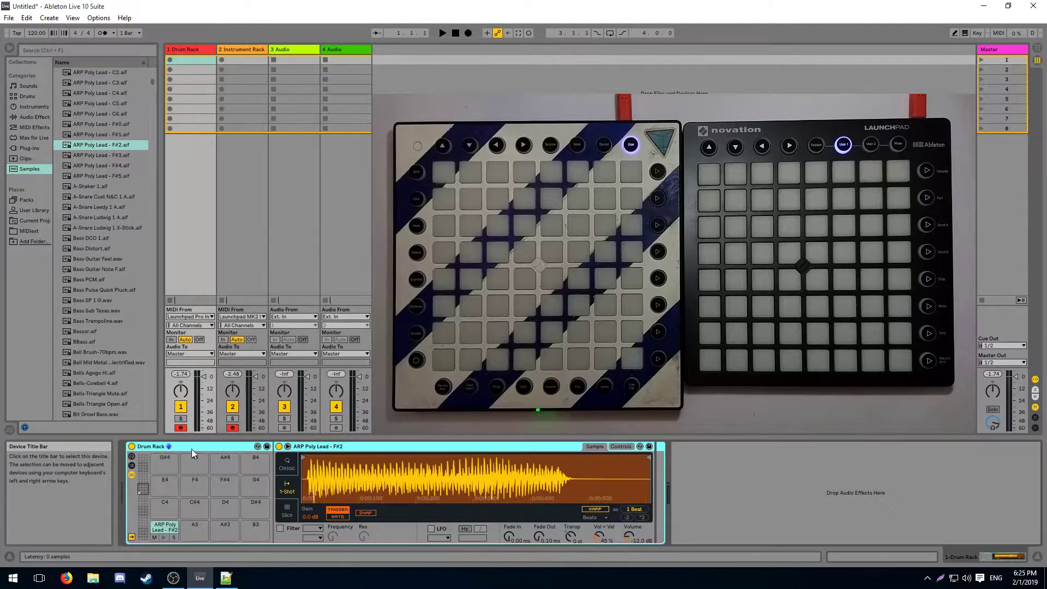
# - Group track 1's Drum Rack into an Instrument Rack and show its chain select editor
pyautogui.hotkey('ctrl', 'g')
pyautogui.click(132, 466)
pyautogui.click(234, 460)
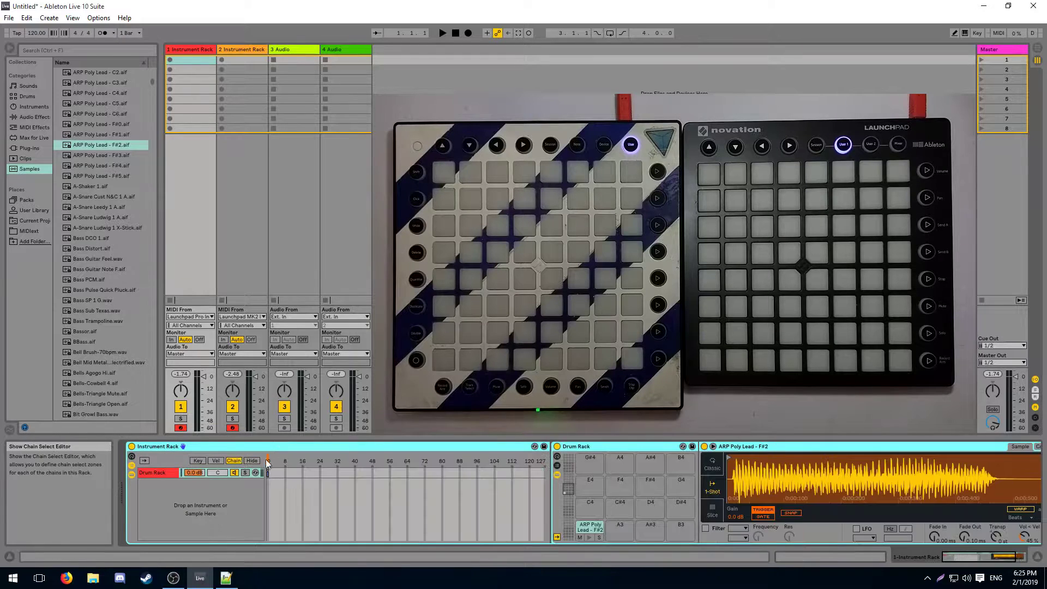
# - MIDI-map the chain selector of track 1's Instrument Rack to notes E6:B6 with a range of 0 to 7, and check track 2's selector
pyautogui.click(999, 33)
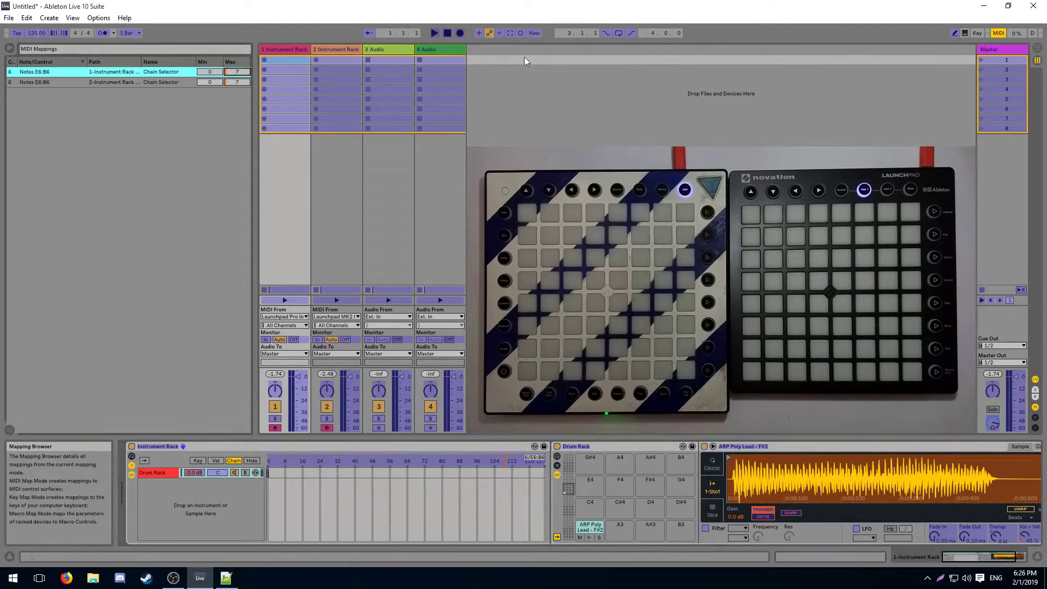
pyautogui.click(992, 37)
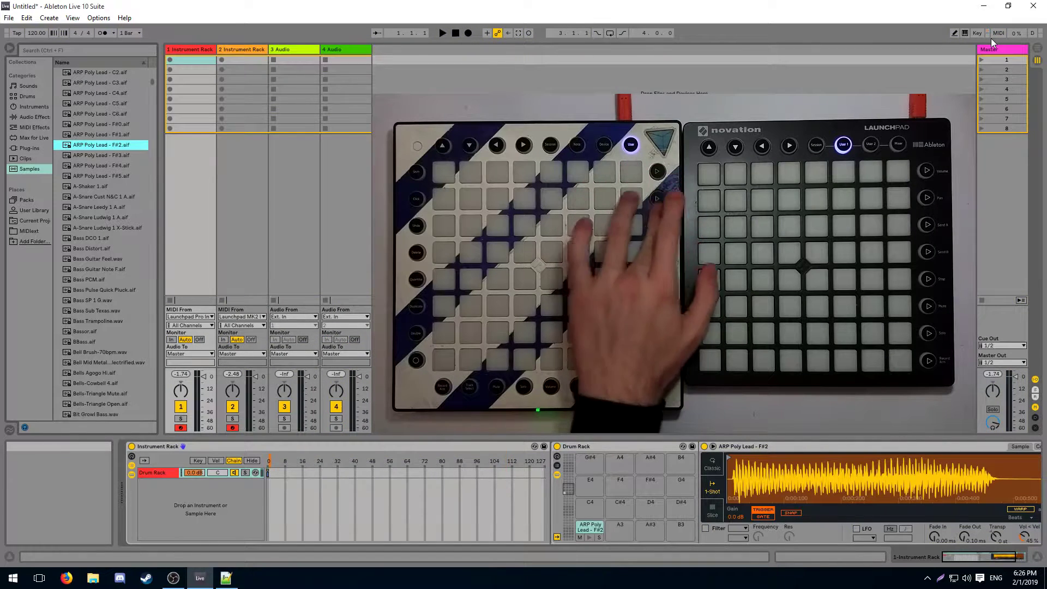
pyautogui.click(258, 50)
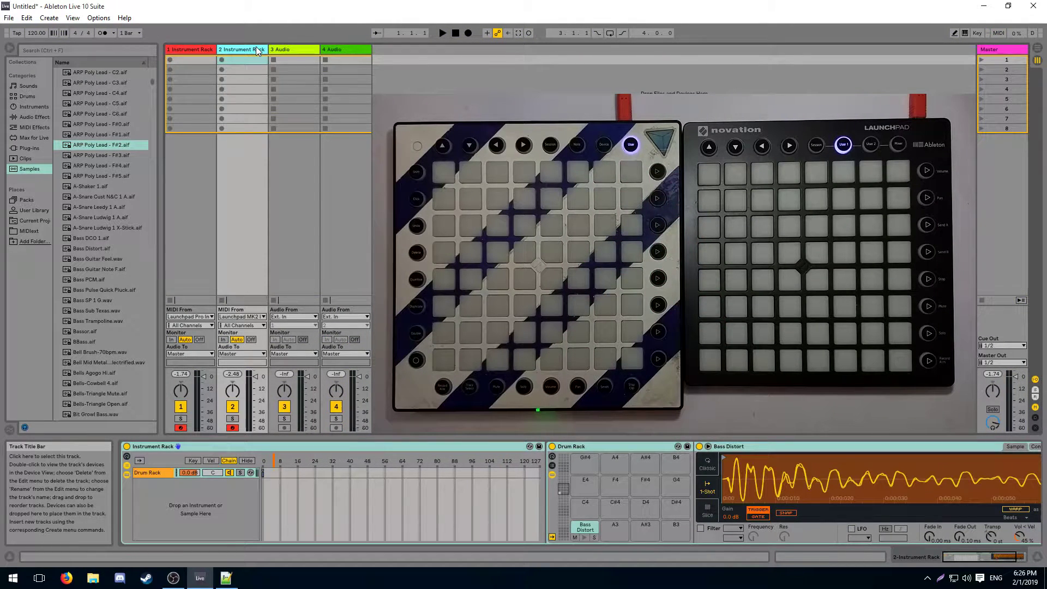
# - Delete the two audio tracks and add four new MIDI tracks in their place
pyautogui.click(340, 50)
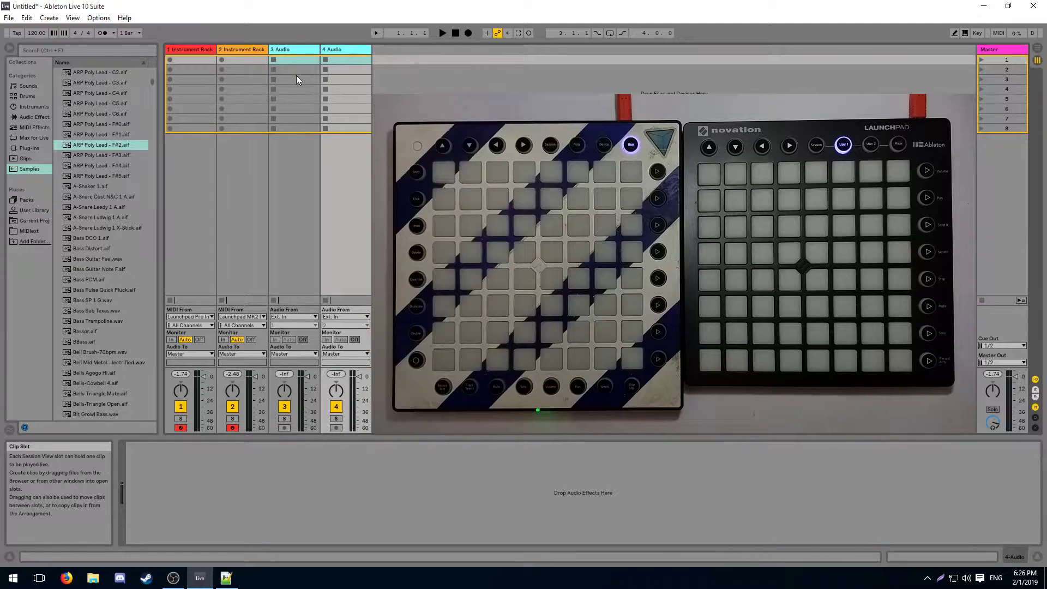
pyautogui.press('Delete')
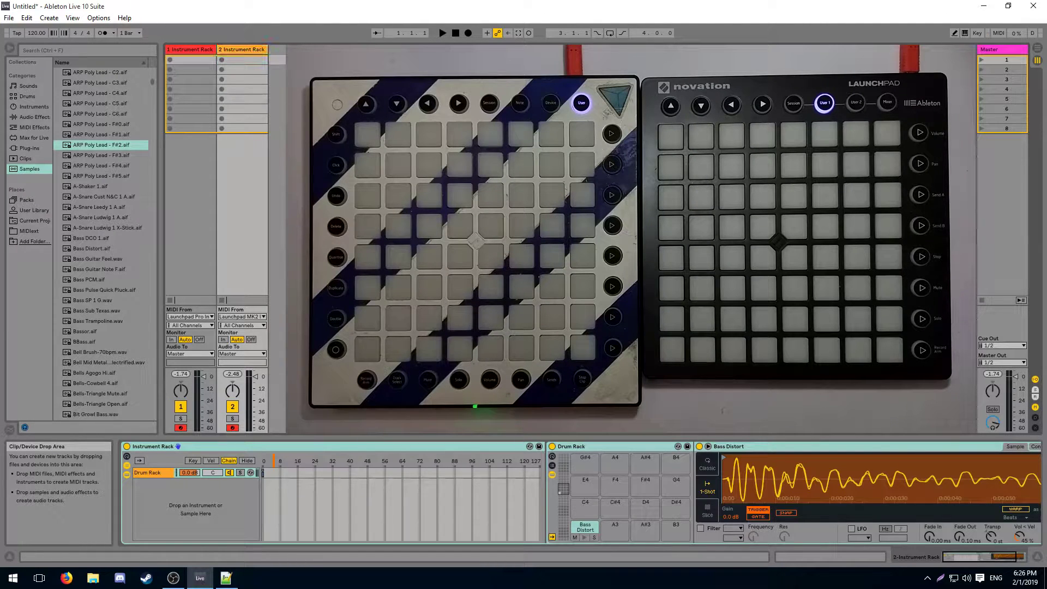
pyautogui.hotkey('ctrl', 'shift', 't')
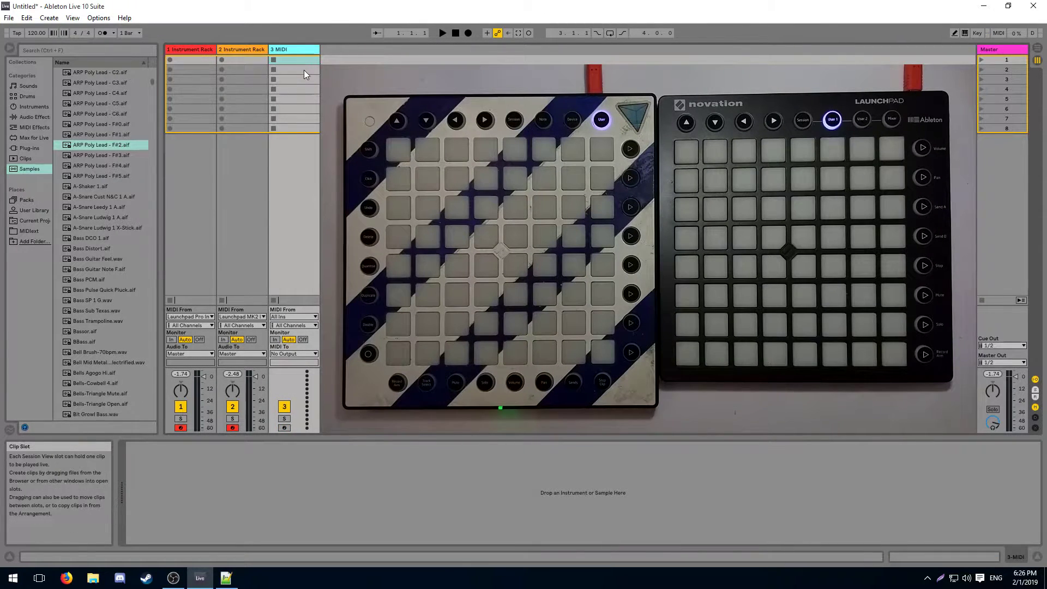
pyautogui.hotkey('ctrl', 'shift', 't')
pyautogui.hotkey('ctrl', 'shift', 't')
pyautogui.hotkey('ctrl', 'shift', 't')
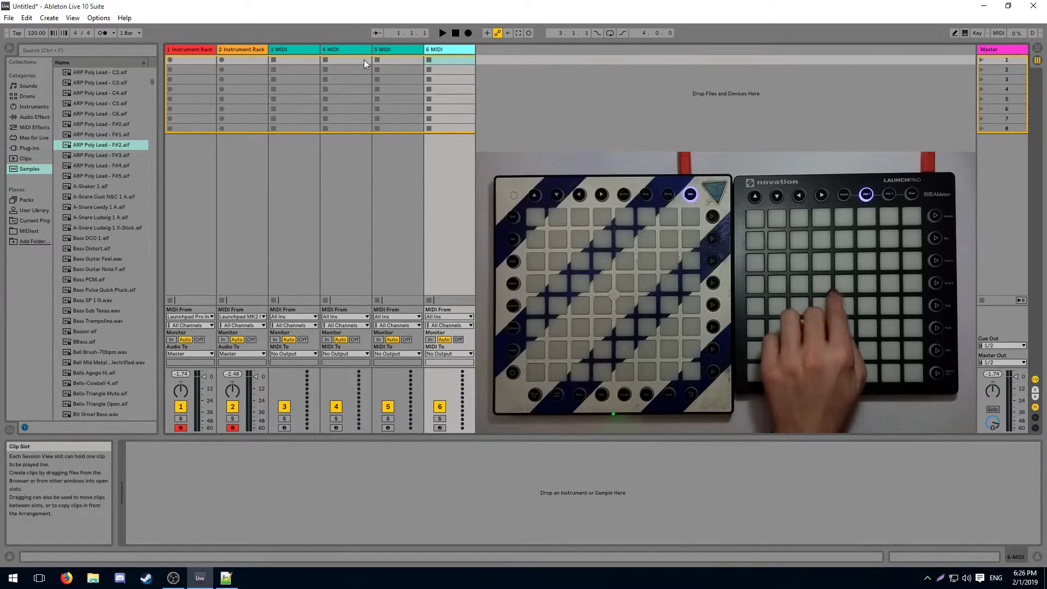
# - Rename the four new MIDI tracks Lights L to L, Lights L to R, Lights R to L and Lights R to R
pyautogui.click(338, 51)
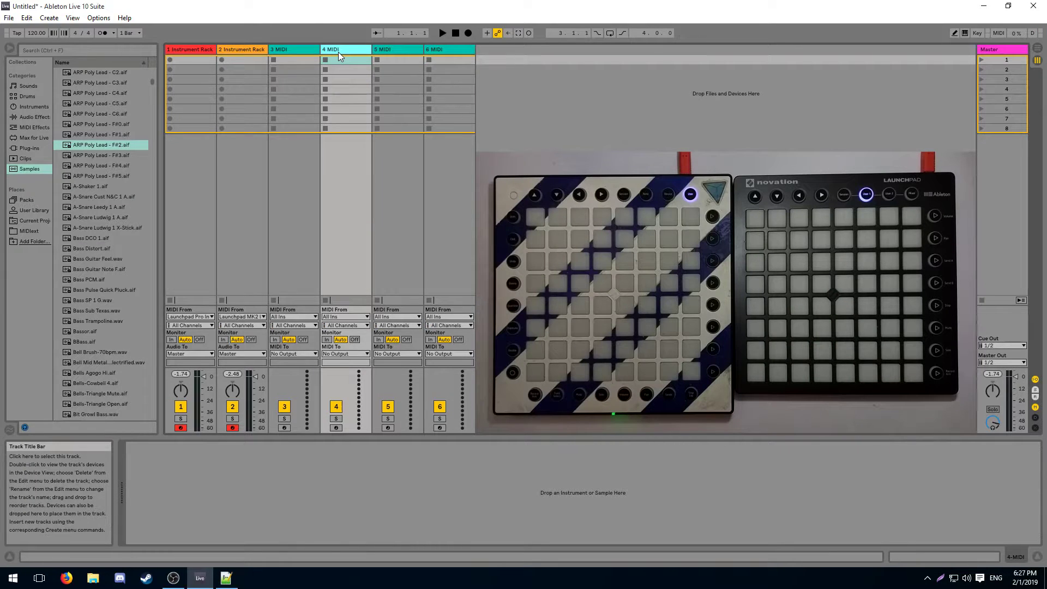
pyautogui.click(307, 52)
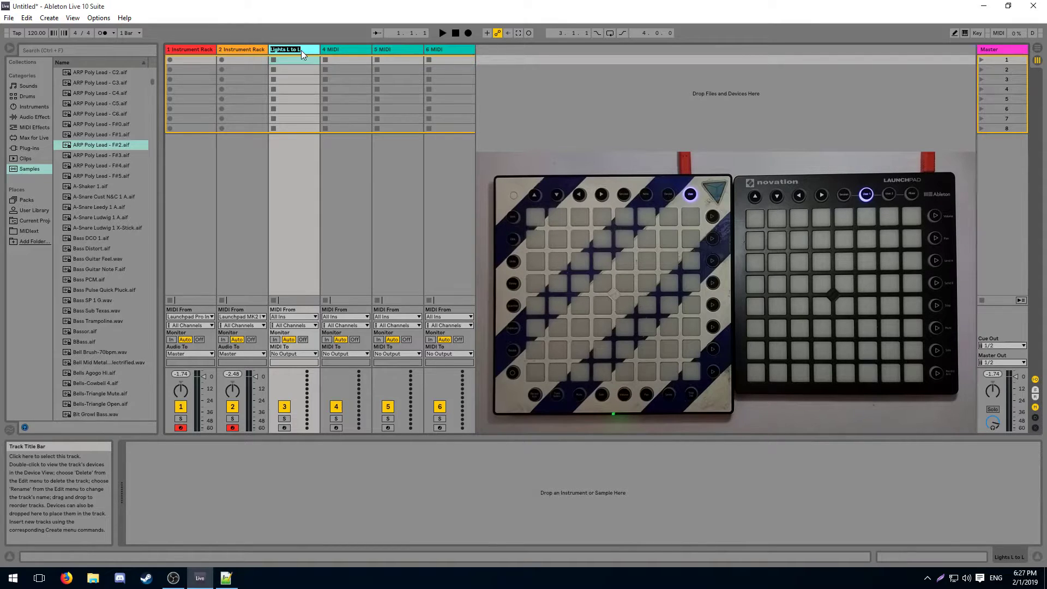
pyautogui.click(336, 50)
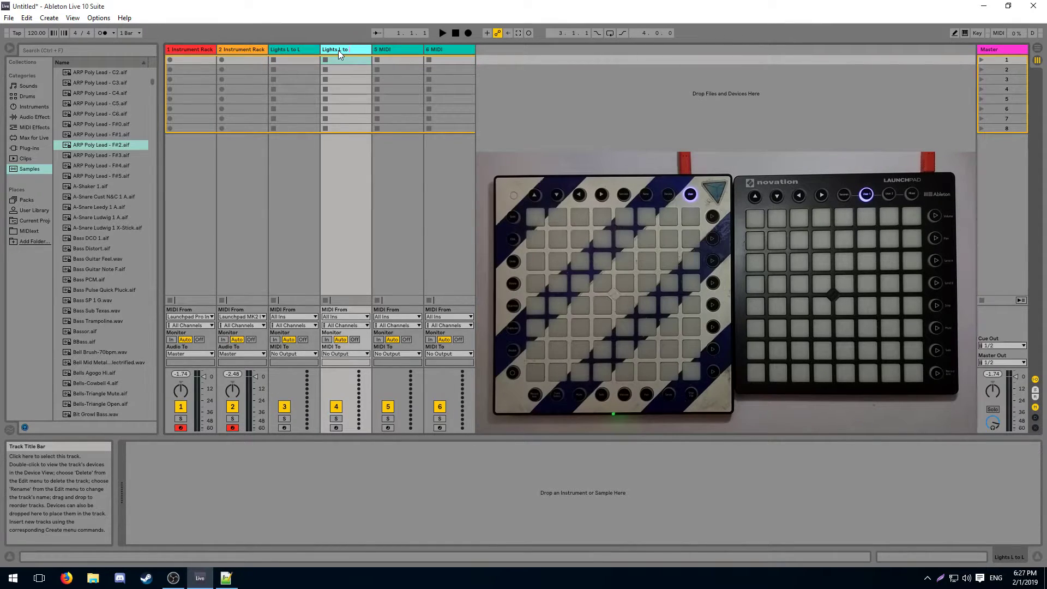
pyautogui.click(385, 50)
pyautogui.hotkey('ctrl', 'r')
pyautogui.write('Lights L to L')
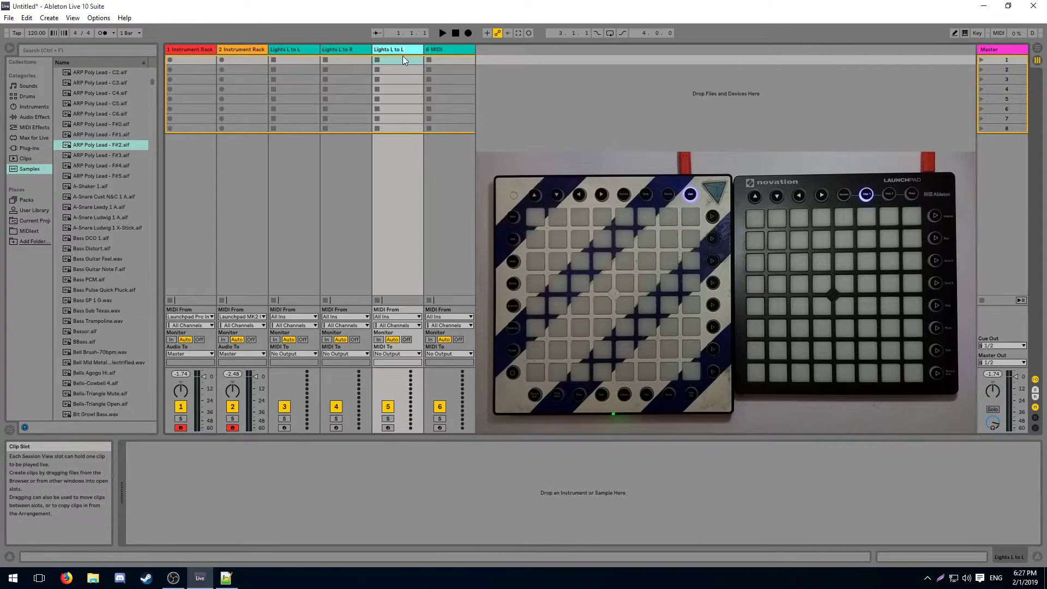
pyautogui.click(440, 49)
pyautogui.hotkey('ctrl', 'r')
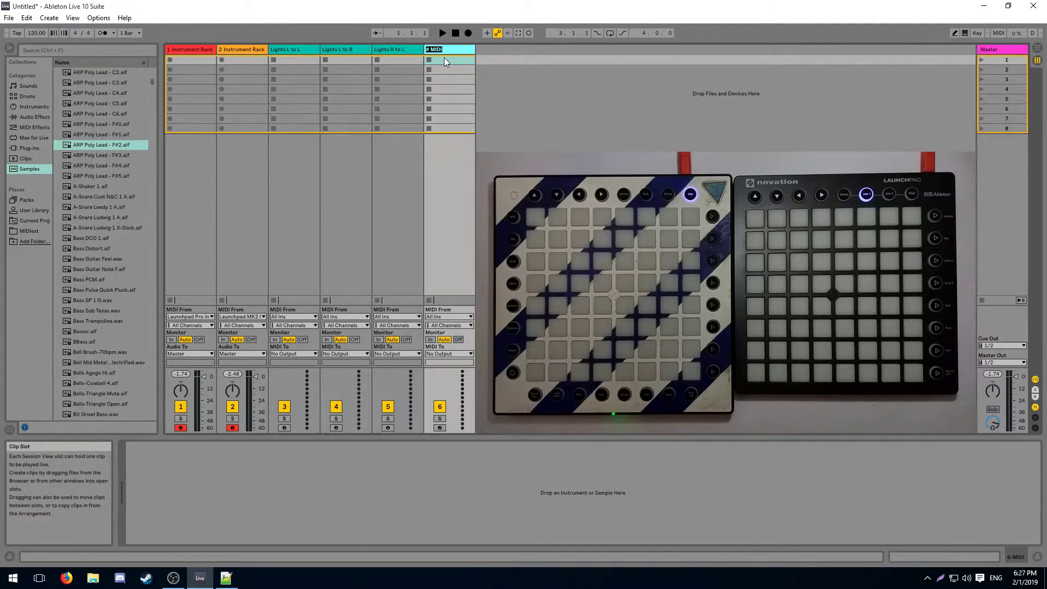
pyautogui.write('Lights L to L')
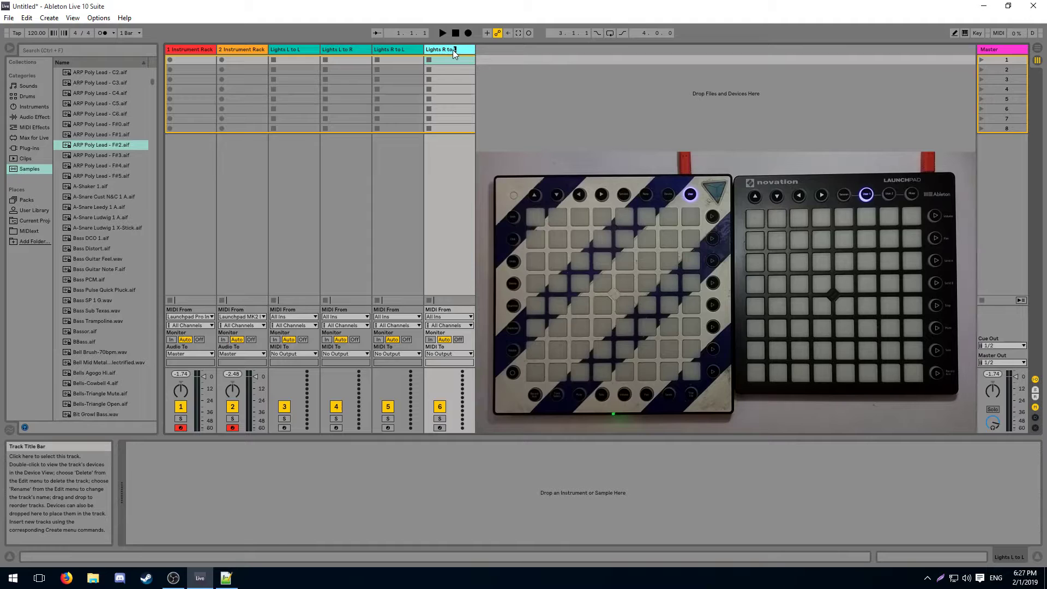
pyautogui.press('BackSpace')
pyautogui.write('R')
# - Set the MIDI input of the Lights L to L track to 1-Instrument Rack
pyautogui.click(305, 231)
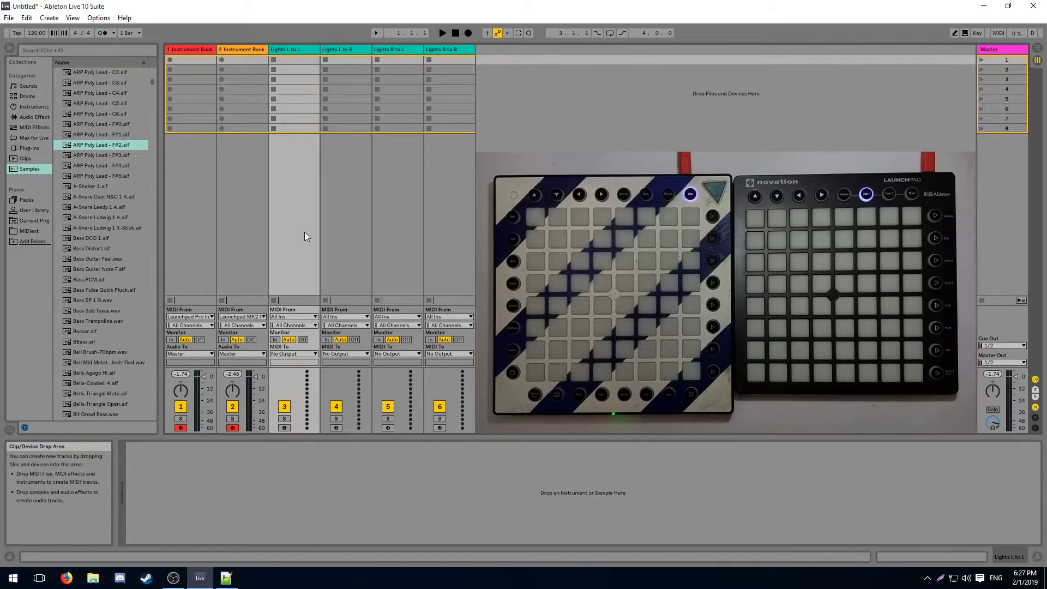
pyautogui.click(300, 316)
pyautogui.click(299, 376)
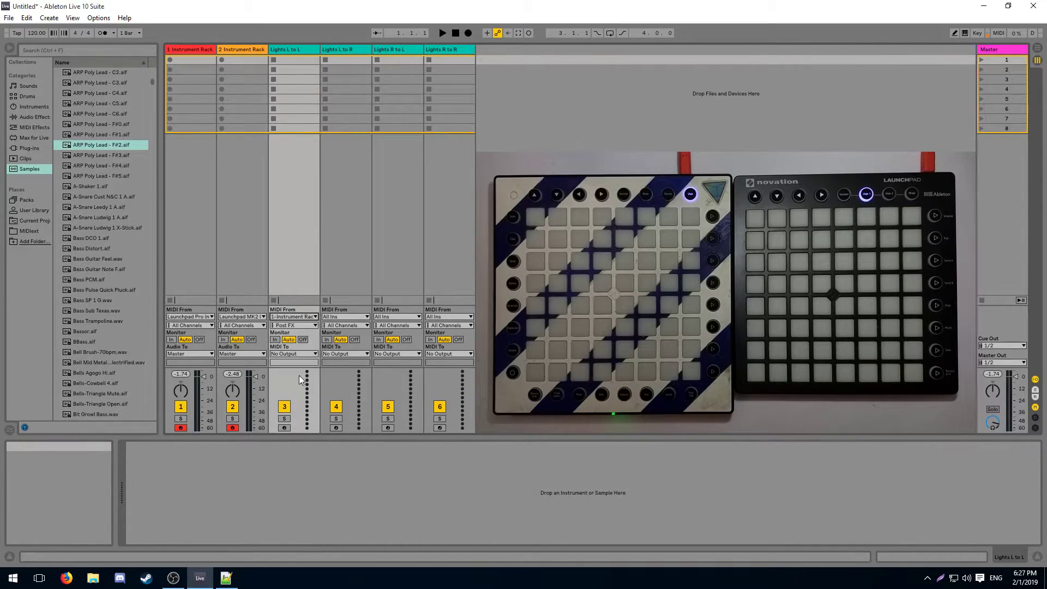
# - Route the MIDI output of the Lights L to L track to the Launchpad Pro on channel 6
pyautogui.click(292, 354)
pyautogui.click(292, 368)
pyautogui.click(293, 363)
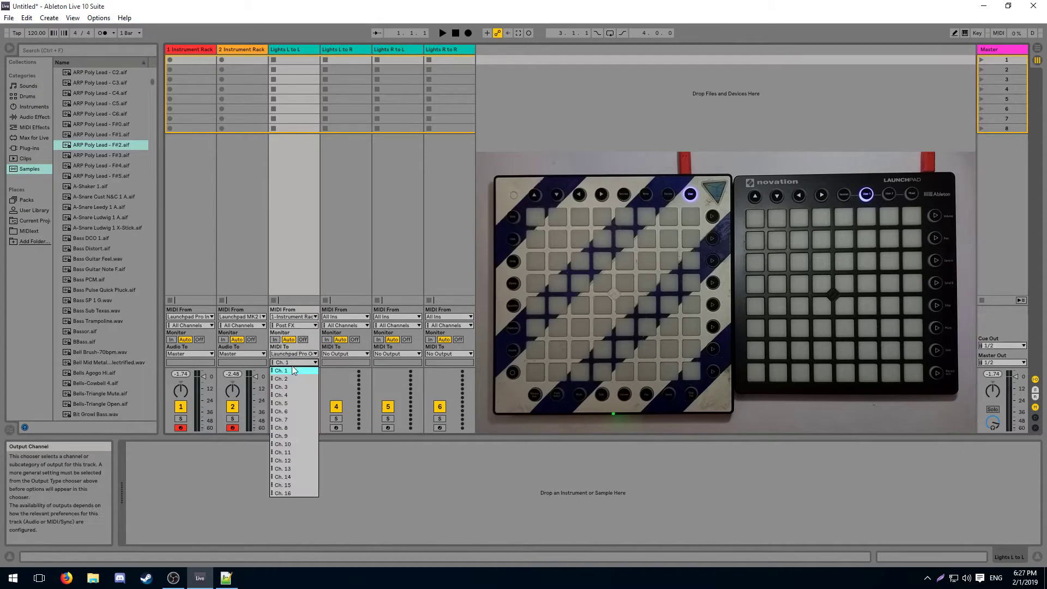
pyautogui.click(288, 411)
# - Set the Lights L to R track's MIDI input to 1-Instrument Rack and its output to the Launchpad MK2 on channel 6
pyautogui.click(342, 317)
pyautogui.click(348, 377)
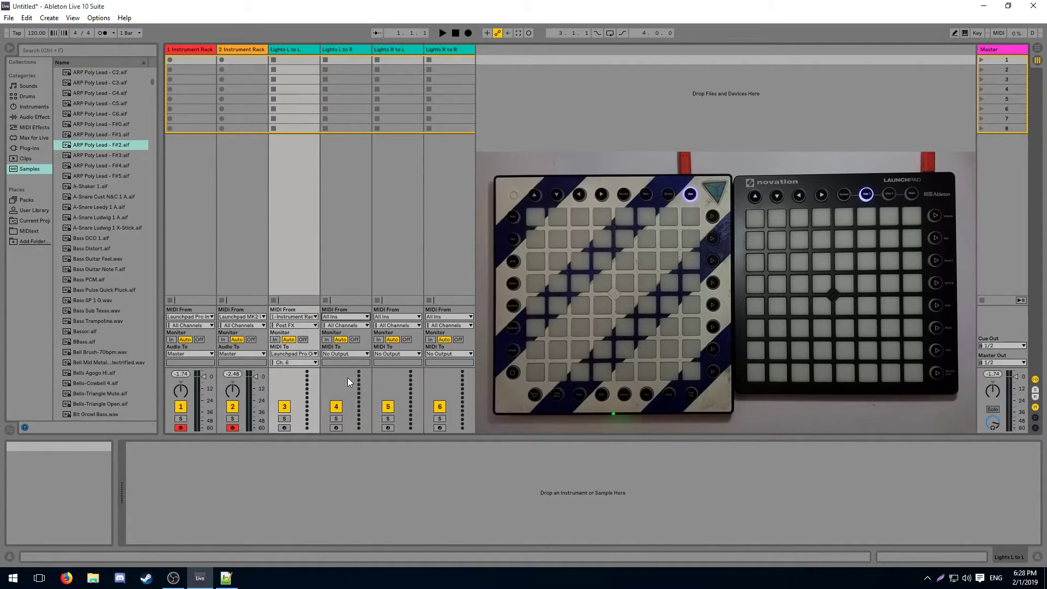
pyautogui.click(347, 353)
pyautogui.click(348, 375)
pyautogui.click(350, 362)
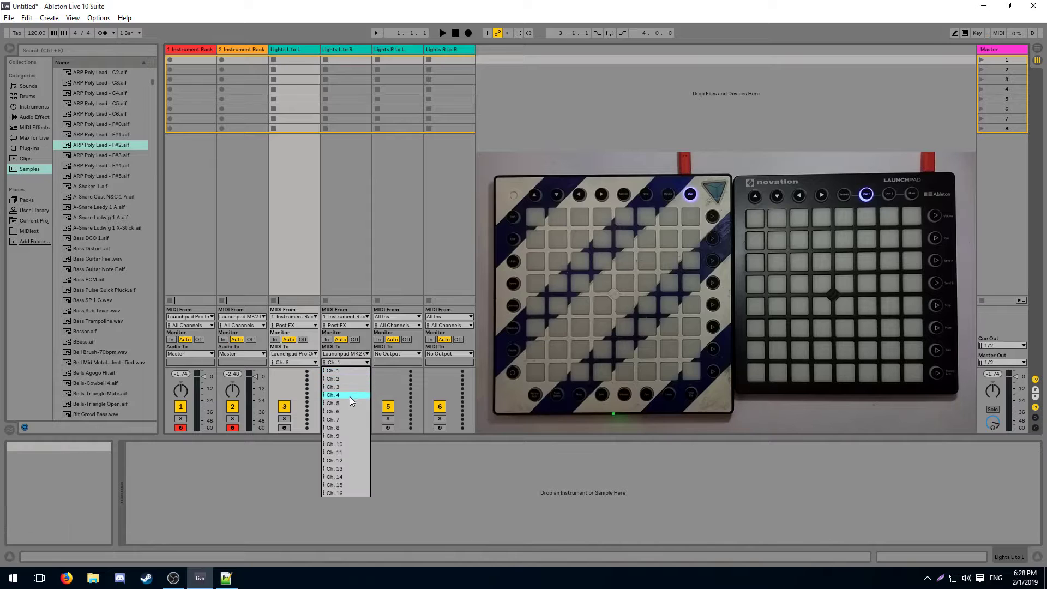
pyautogui.click(346, 411)
# - Set the Lights R to L track's MIDI input to 2-Instrument Rack and its output to the Launchpad Pro on channel 6
pyautogui.click(397, 316)
pyautogui.click(402, 385)
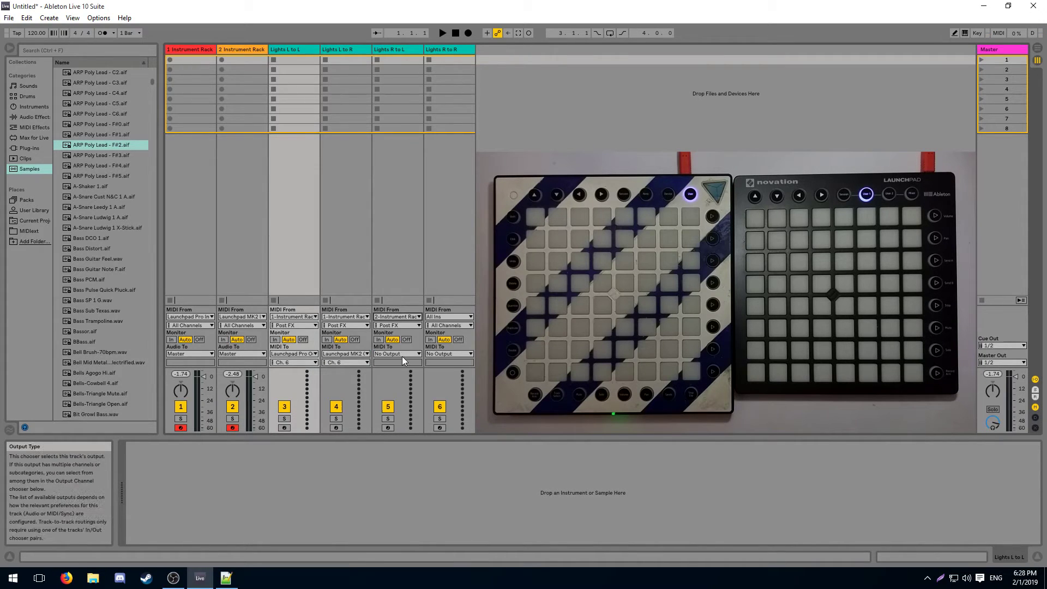
pyautogui.click(401, 355)
pyautogui.click(401, 361)
pyautogui.click(401, 363)
pyautogui.click(394, 412)
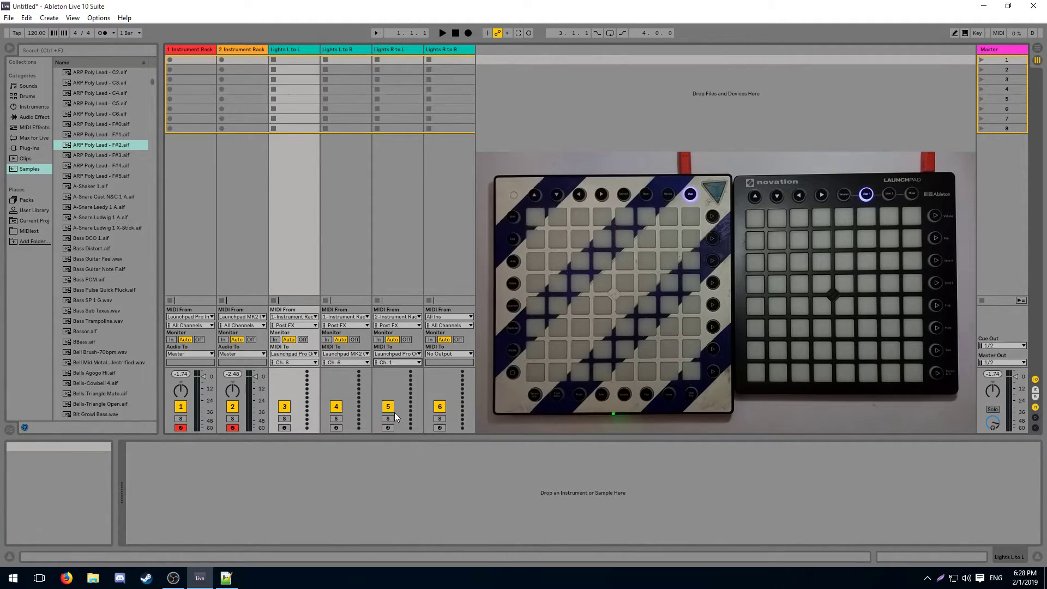
# - Set the Lights R to R track's MIDI input to 2-Instrument Rack and its output to the Launchpad MK2 on channel 6
pyautogui.click(437, 317)
pyautogui.click(442, 384)
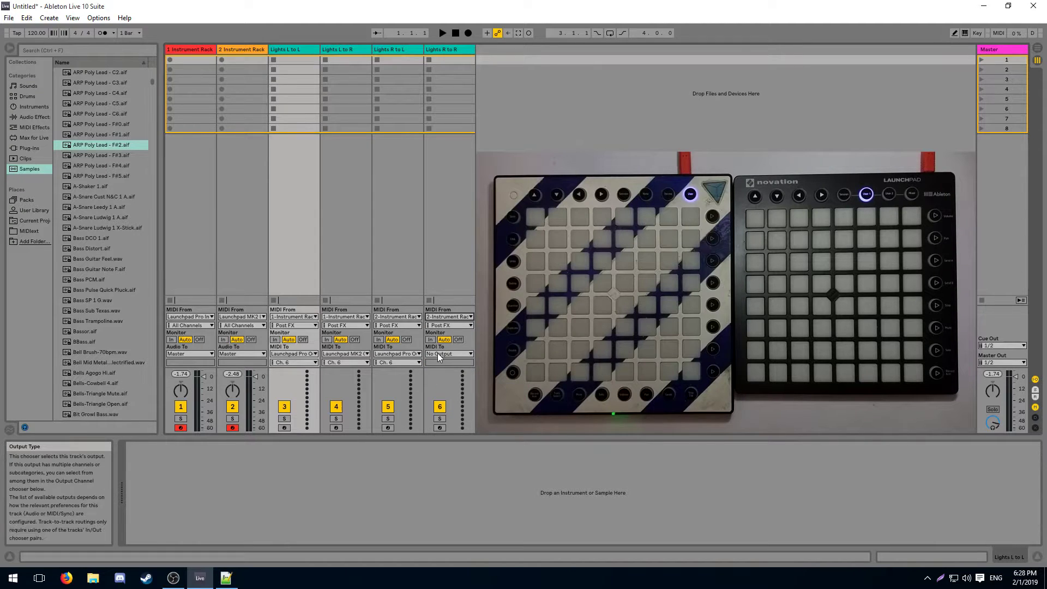
pyautogui.click(437, 353)
pyautogui.click(438, 369)
pyautogui.click(444, 363)
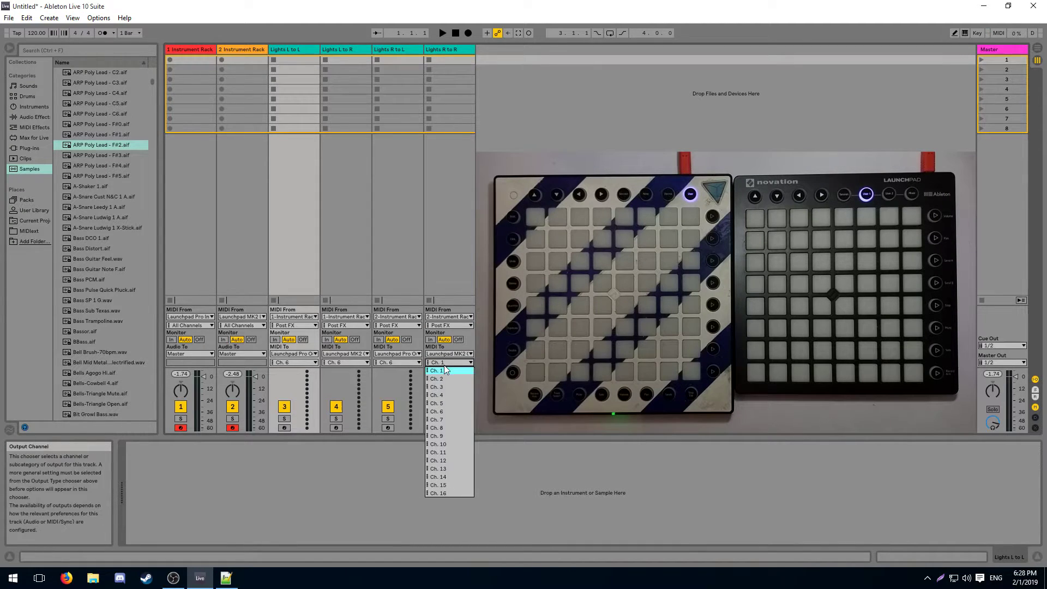
pyautogui.click(442, 415)
# - Switch the monitoring of all four Lights tracks to In
pyautogui.click(275, 339)
pyautogui.click(326, 339)
pyautogui.click(378, 339)
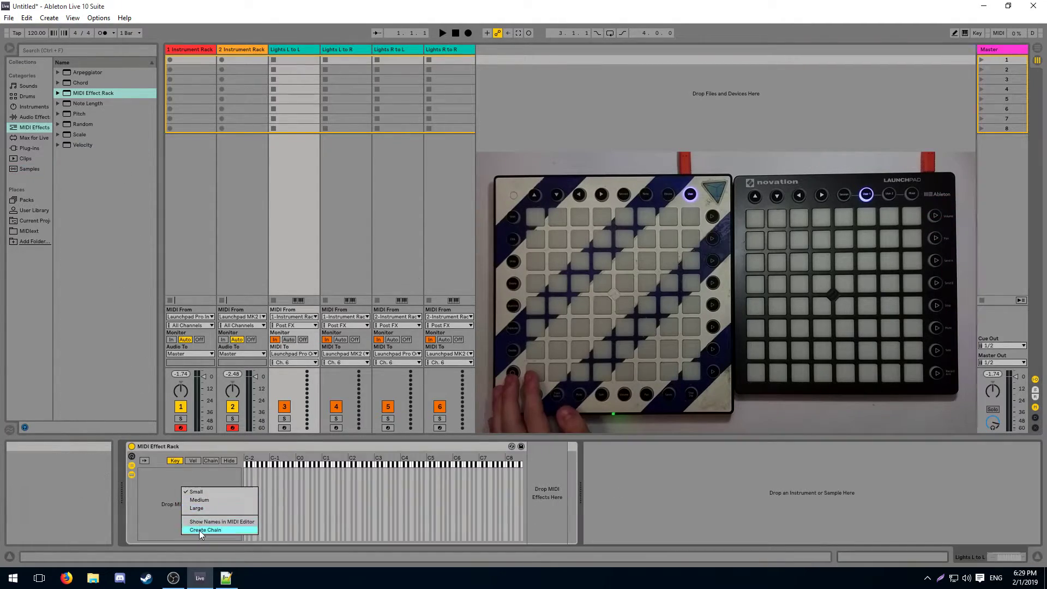
# - Add a single-note chain in a MIDI Effect Rack on Lights L to L, containing a held Arpeggiator with rate 1/32, steps 7 and distance +4 st
pyautogui.click(199, 530)
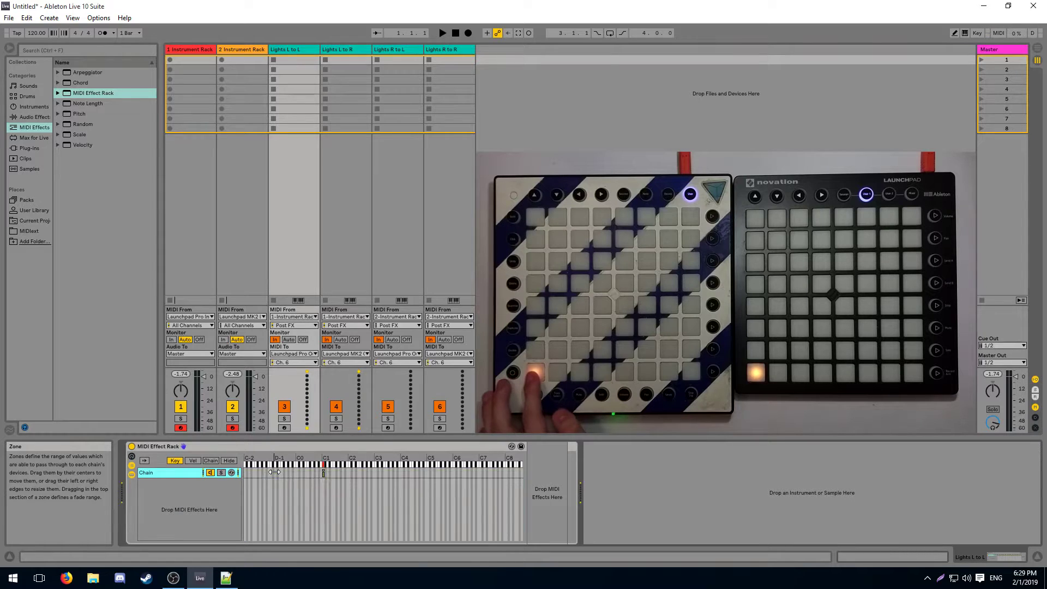
pyautogui.moveTo(87, 72); pyautogui.dragTo(571, 521)
pyautogui.click(570, 477)
pyautogui.click(596, 526)
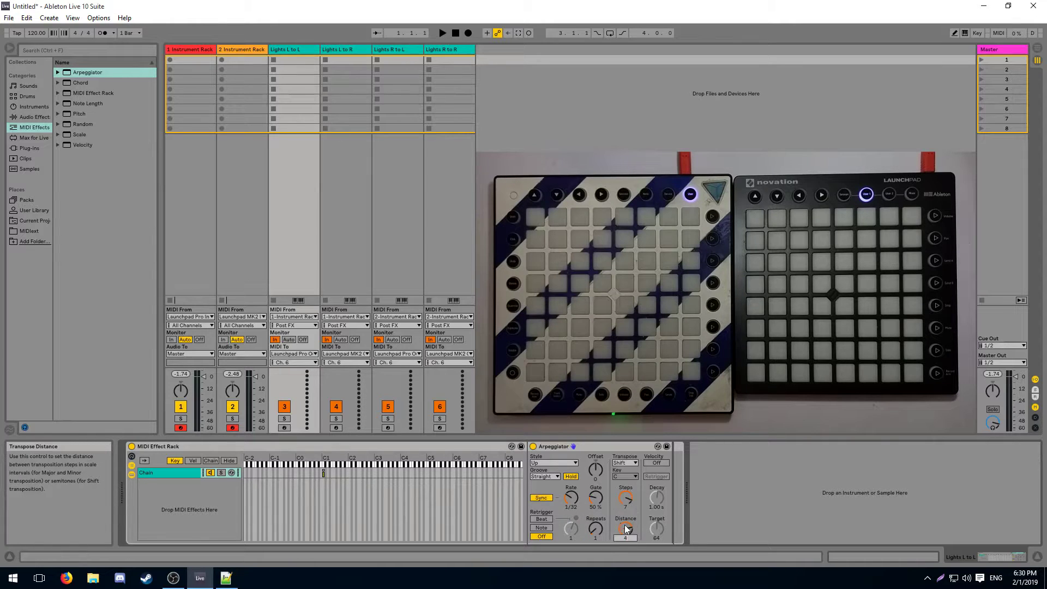
# - Group the Arpeggiator into its own MIDI Effect Rack and narrow its chain's key zone to a single note
pyautogui.click(560, 447)
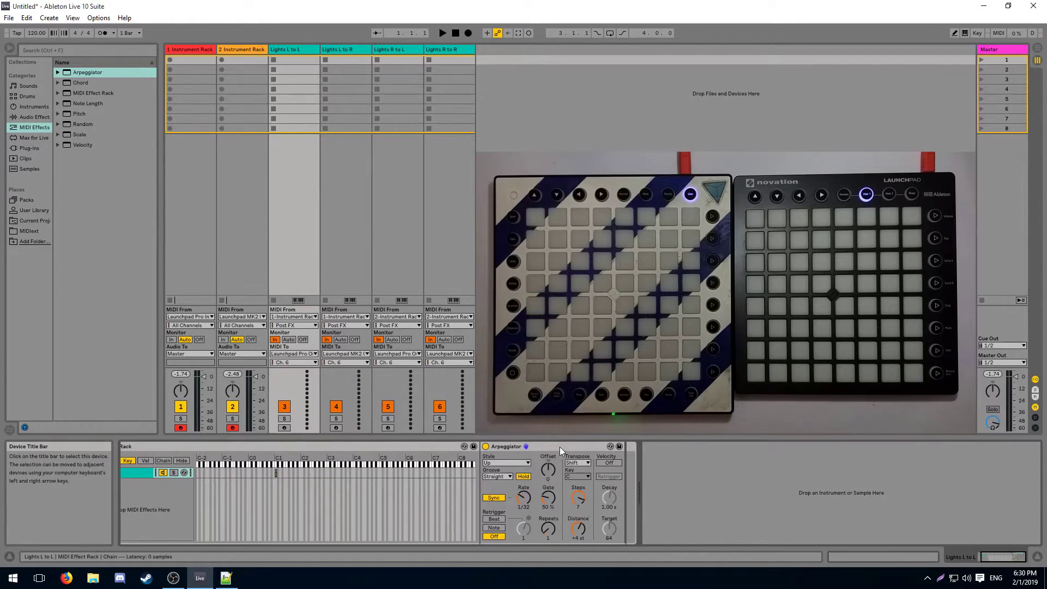
pyautogui.hotkey('ctrl', 'g')
pyautogui.click(529, 460)
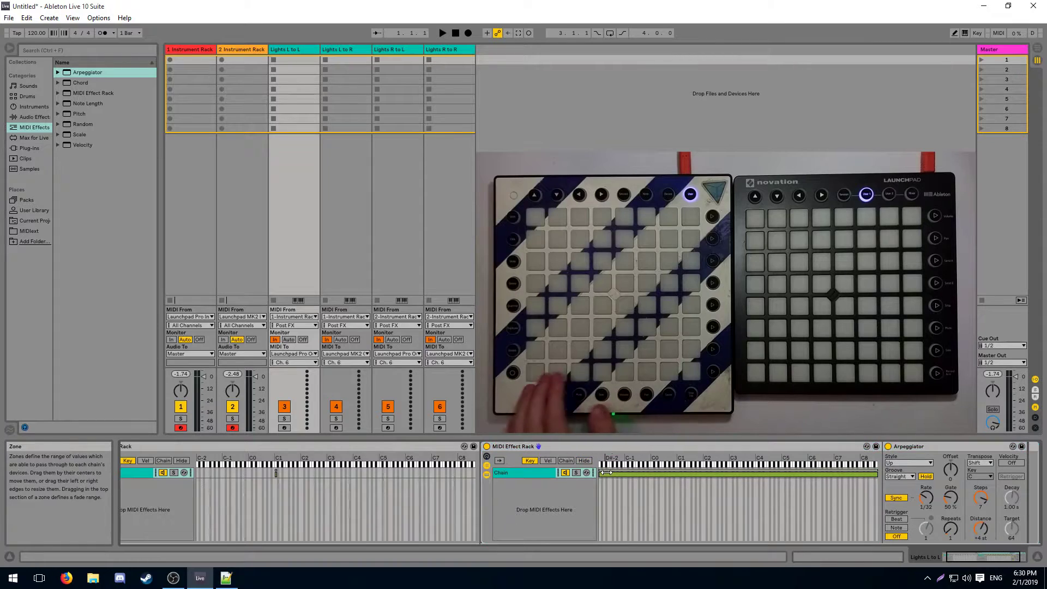
pyautogui.doubleClick(606, 473)
# - Duplicate the nested rack's chain into eight chains on consecutive single-note key zones, moving the last four zones higher up the keyboard
pyautogui.click(555, 475)
pyautogui.hotkey('ctrl', 'd')
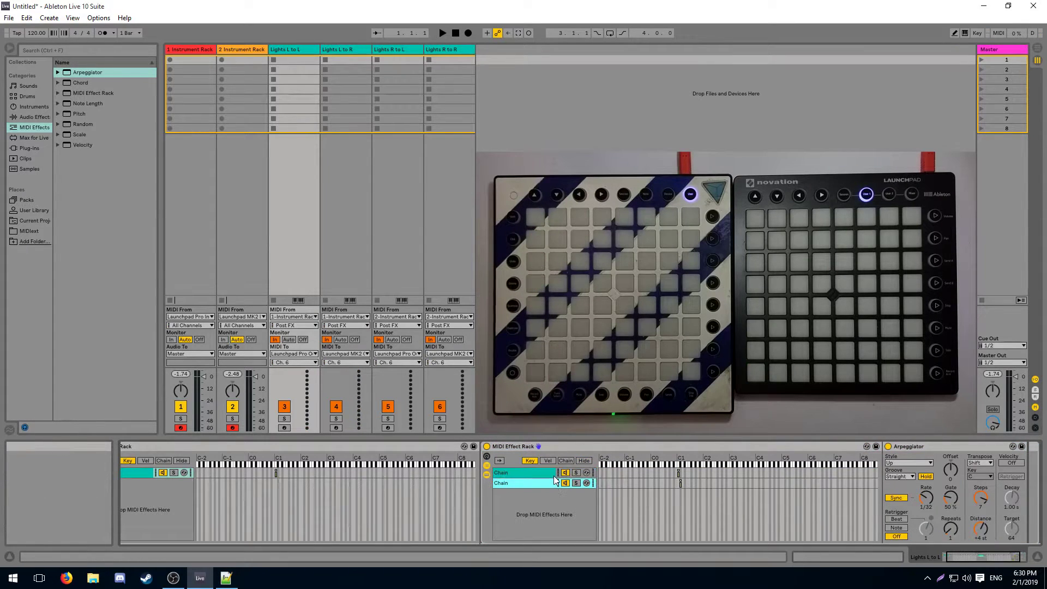
pyautogui.keyDown('shift'); pyautogui.click(555, 475); pyautogui.keyUp('shift')
pyautogui.hotkey('ctrl', 'd')
pyautogui.press('Right')
pyautogui.press('Right')
pyautogui.keyDown('shift'); pyautogui.click(555, 475); pyautogui.keyUp('shift')
pyautogui.hotkey('ctrl', 'd')
pyautogui.moveTo(690, 523); pyautogui.dragTo(760, 523)
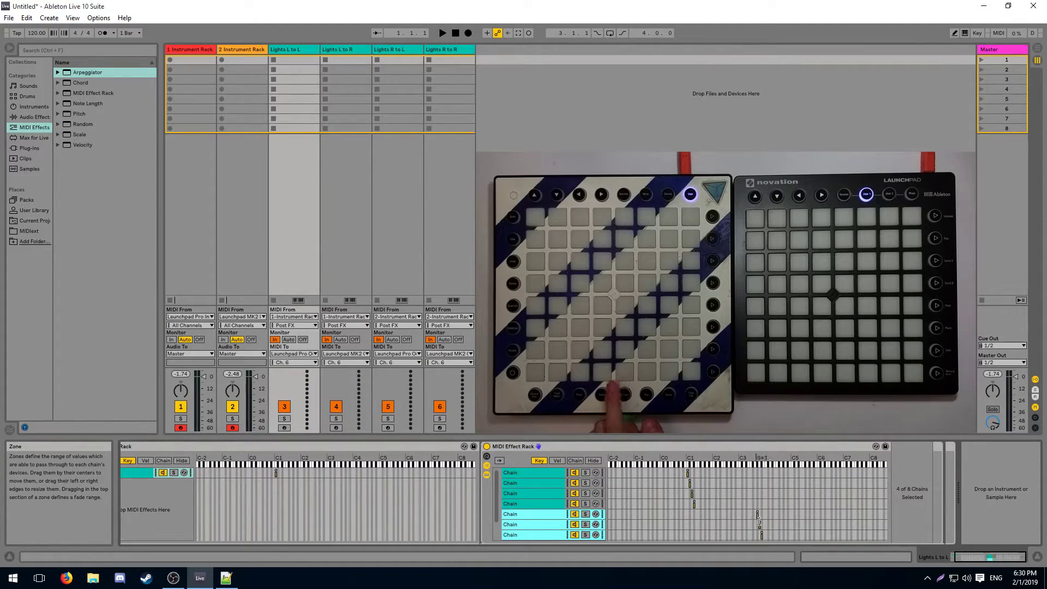
# - Insert another MIDI Effect Rack before the eight-chain rack, show its chain list and add Note Length devices
pyautogui.moveTo(94, 94); pyautogui.dragTo(482, 487)
pyautogui.click(487, 466)
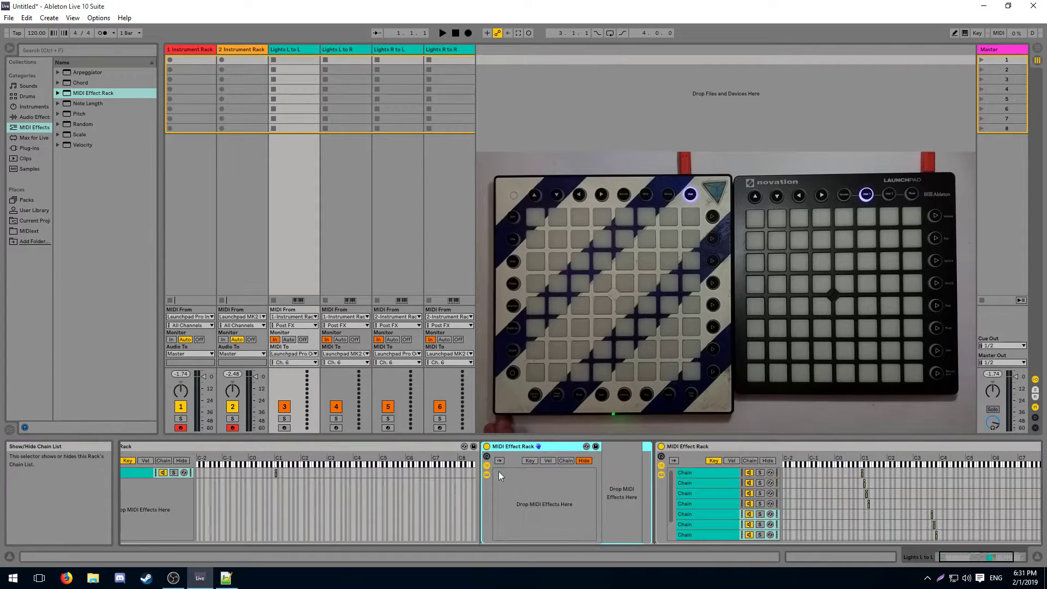
pyautogui.click(86, 104)
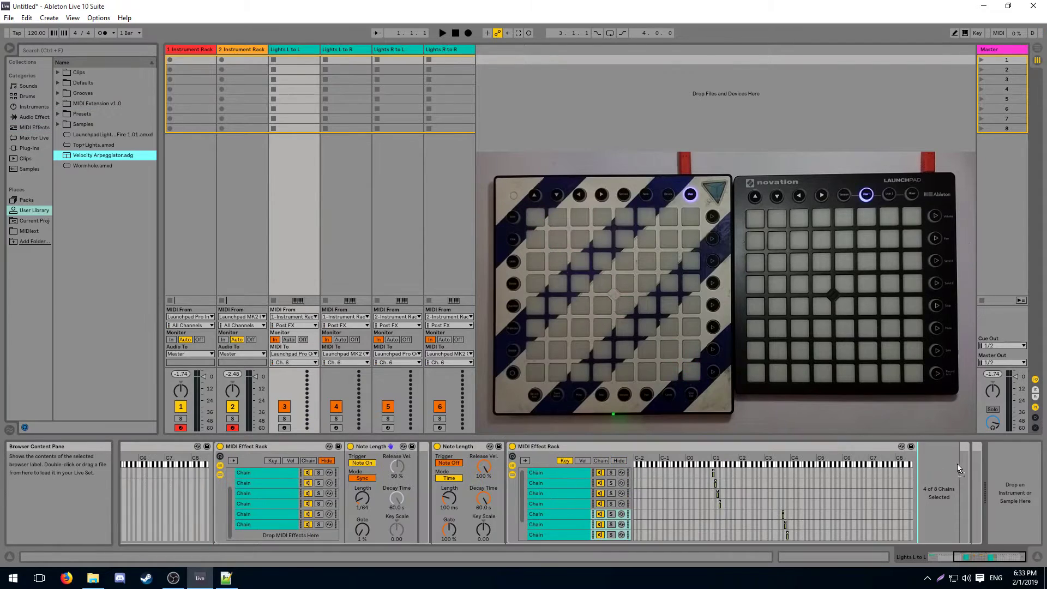
# - Add the Velocity Arpeggiator preset after the eight-chain rack and set Color 1 to Color 7 to 5, 9, 13, 25, 37, 45 and 49
pyautogui.moveTo(971, 464); pyautogui.dragTo(971, 464)
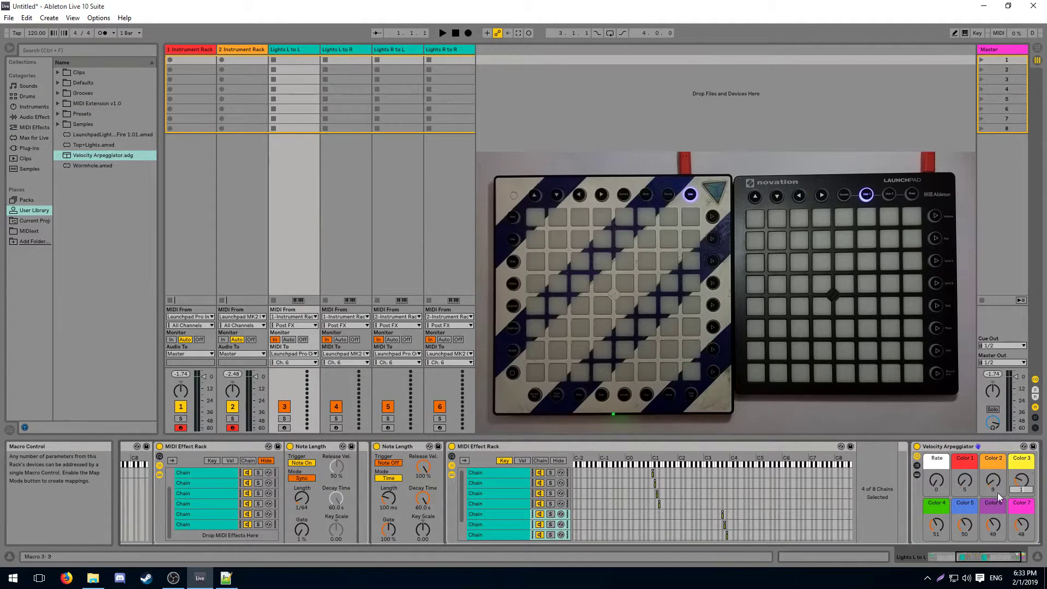
pyautogui.write('3')
pyautogui.click(937, 525)
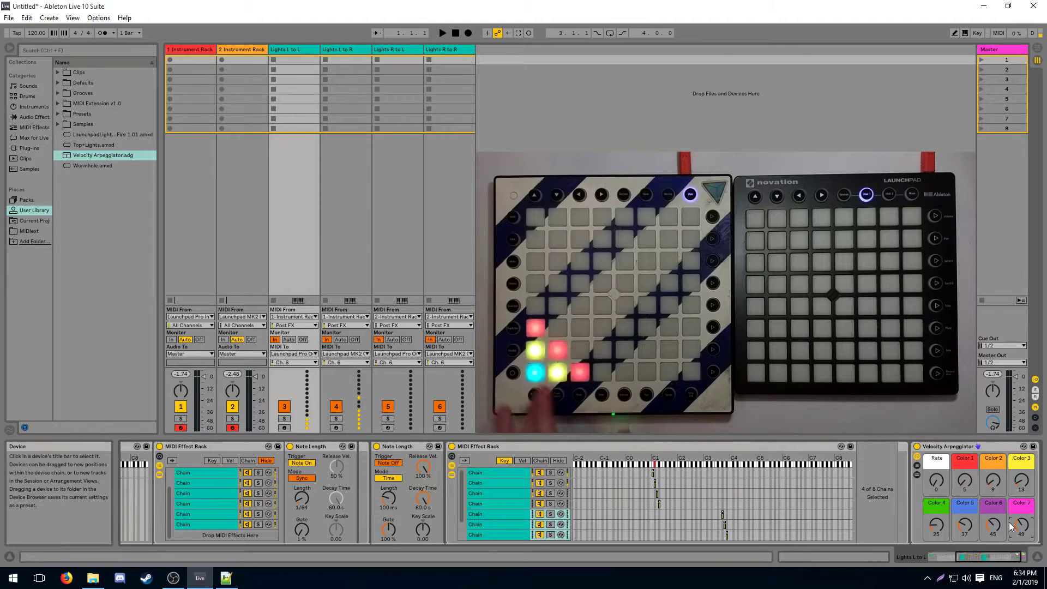
pyautogui.moveTo(993, 557); pyautogui.dragTo(964, 564)
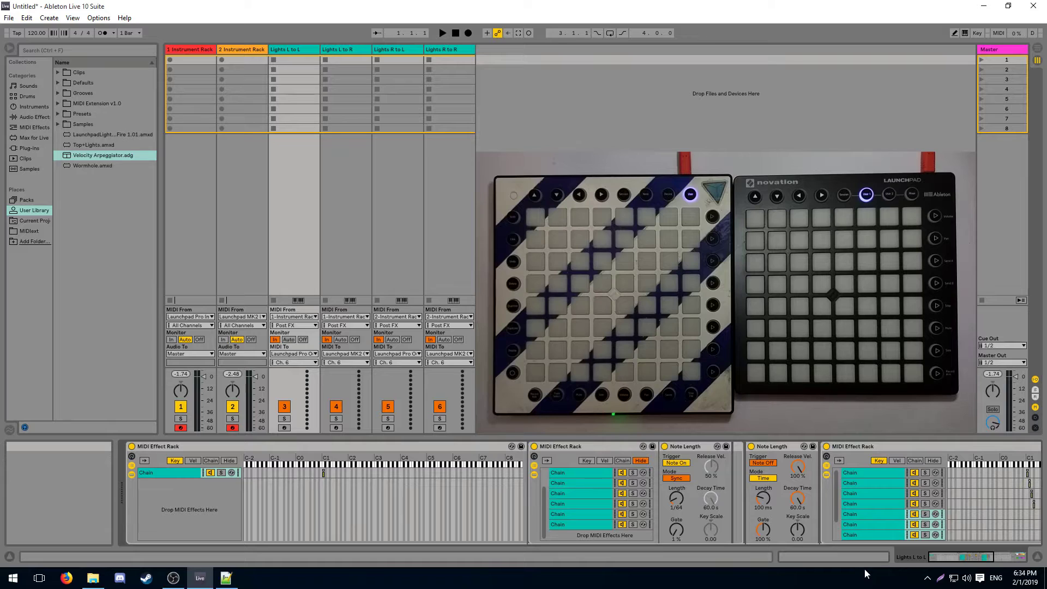
# - Copy the complete light rack from Lights L to L onto the Lights L to R track and show its key zones
pyautogui.click(341, 50)
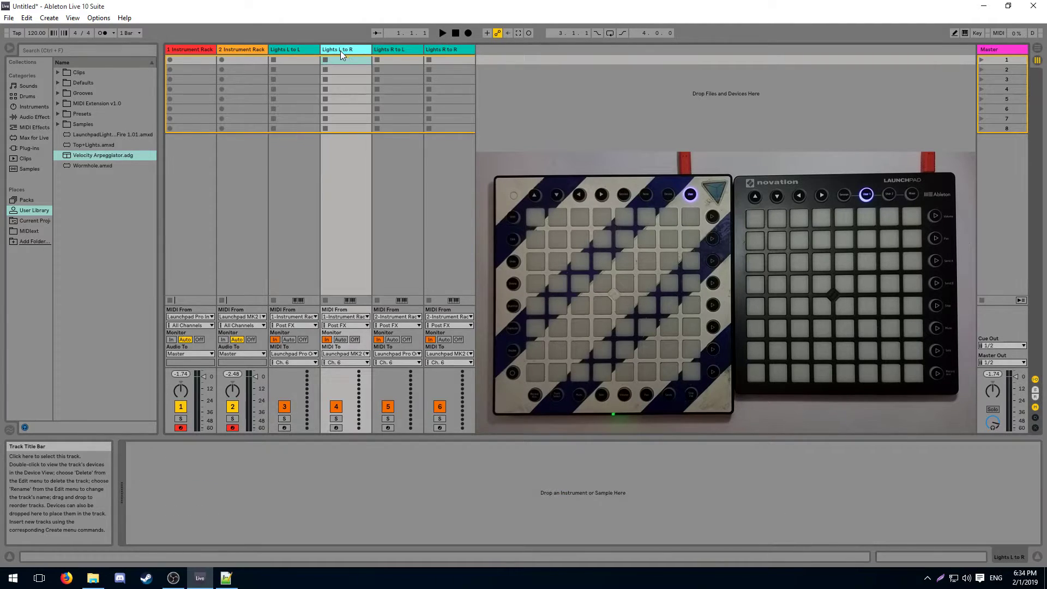
pyautogui.click(309, 50)
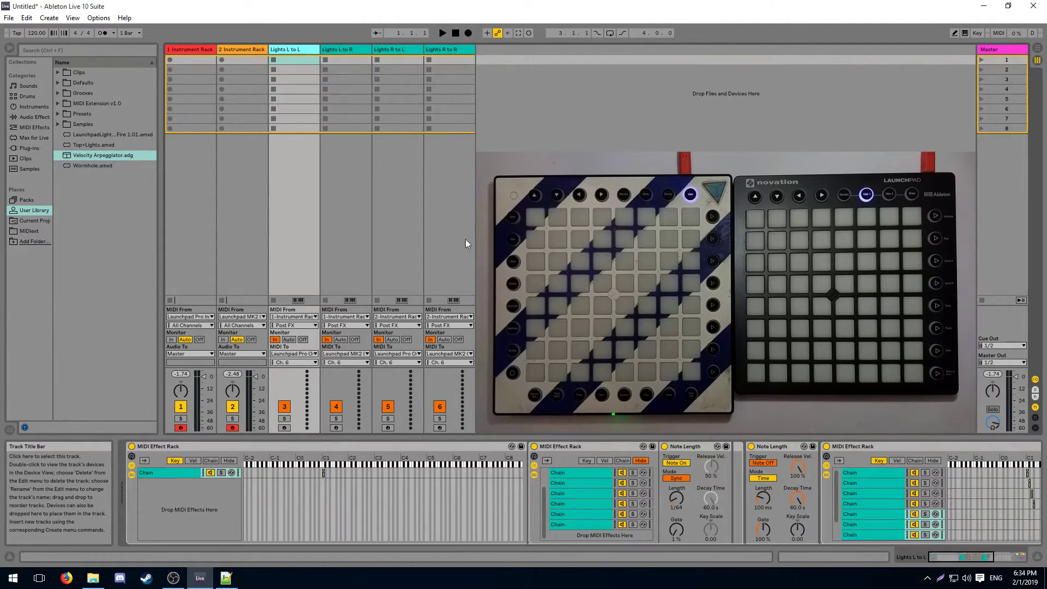
pyautogui.click(339, 49)
pyautogui.rightClick(243, 469)
pyautogui.click(247, 472)
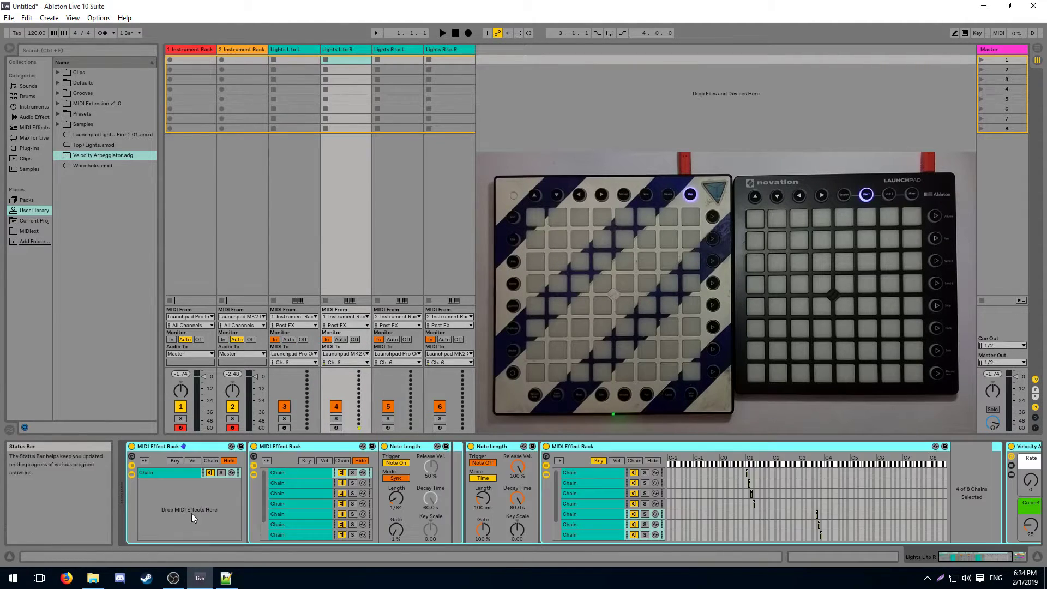
pyautogui.click(175, 461)
pyautogui.click(188, 476)
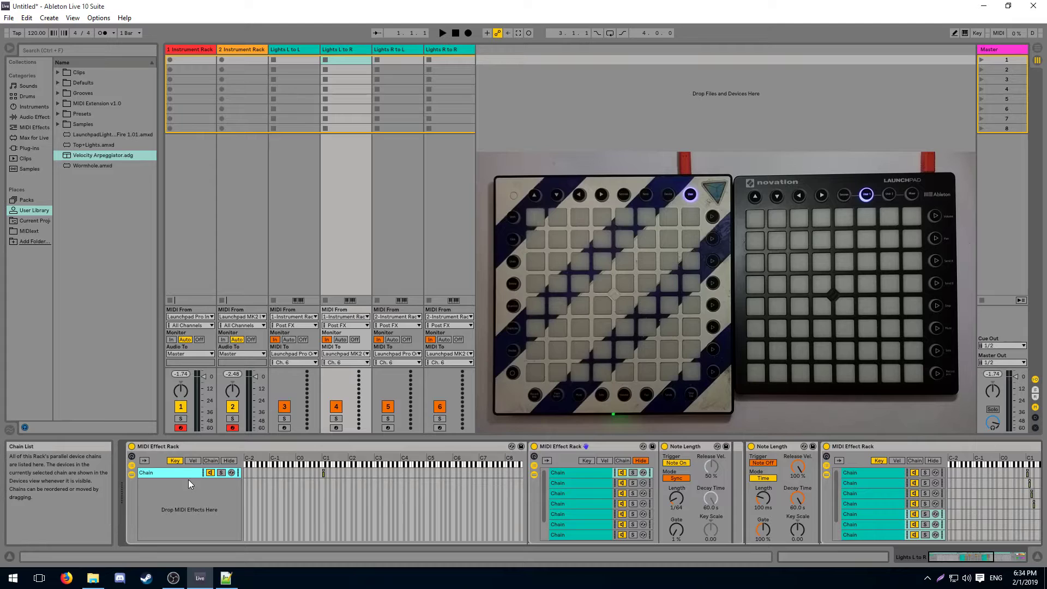
# - Insert two Note Length devices at the start of the Lights L to R chain, the first synced to 1/4 and the second triggered by Note Off
pyautogui.moveTo(88, 104); pyautogui.dragTo(532, 486)
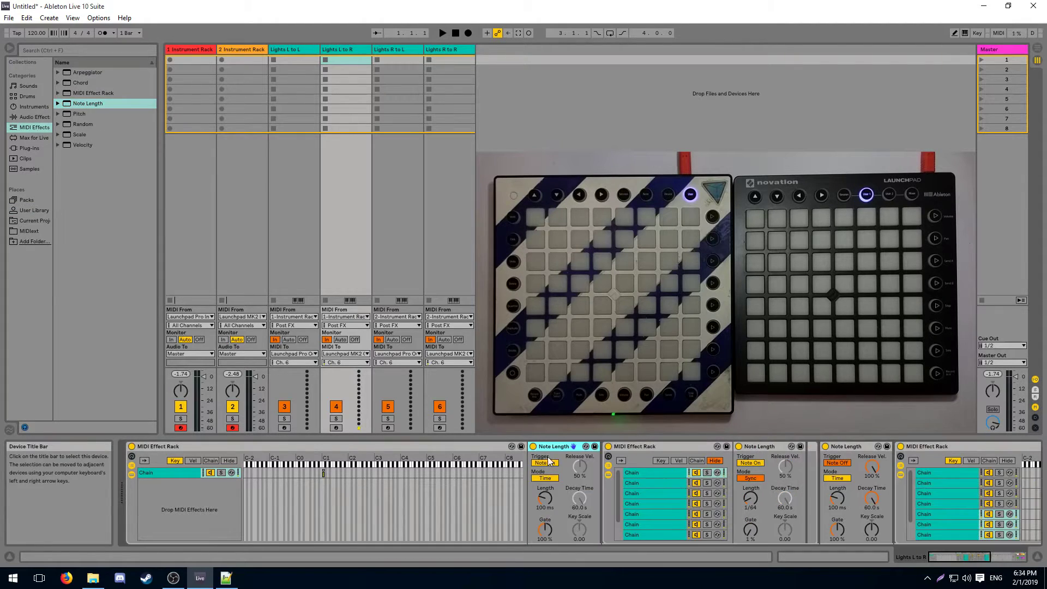
pyautogui.hotkey('ctrl', 'd')
pyautogui.click(619, 463)
pyautogui.click(546, 479)
pyautogui.click(549, 506)
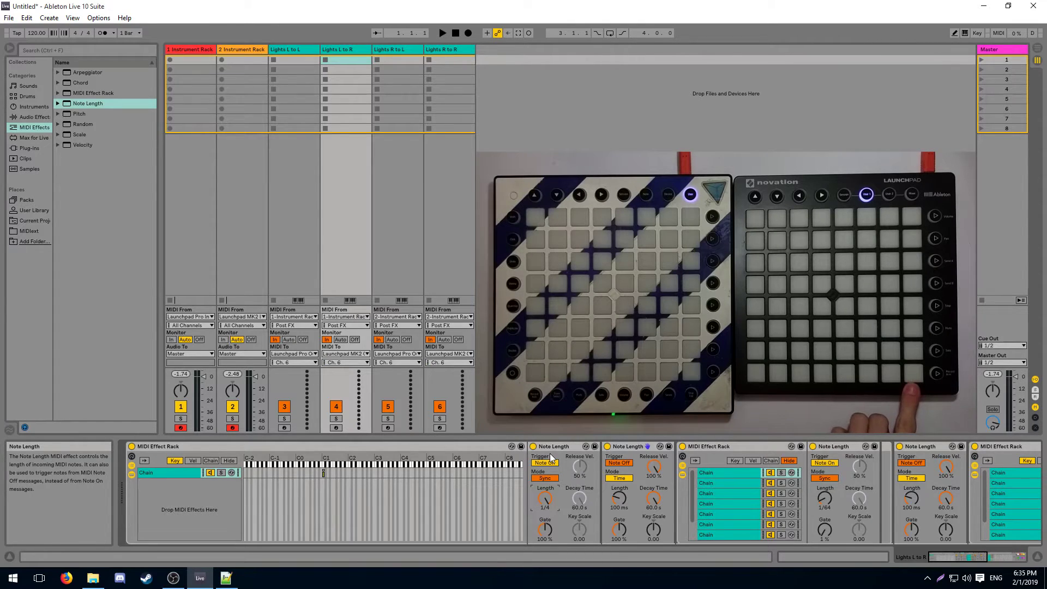
# - Check the devices on Lights R to R, Lights R to L and the two Instrument Rack tracks
pyautogui.click(440, 50)
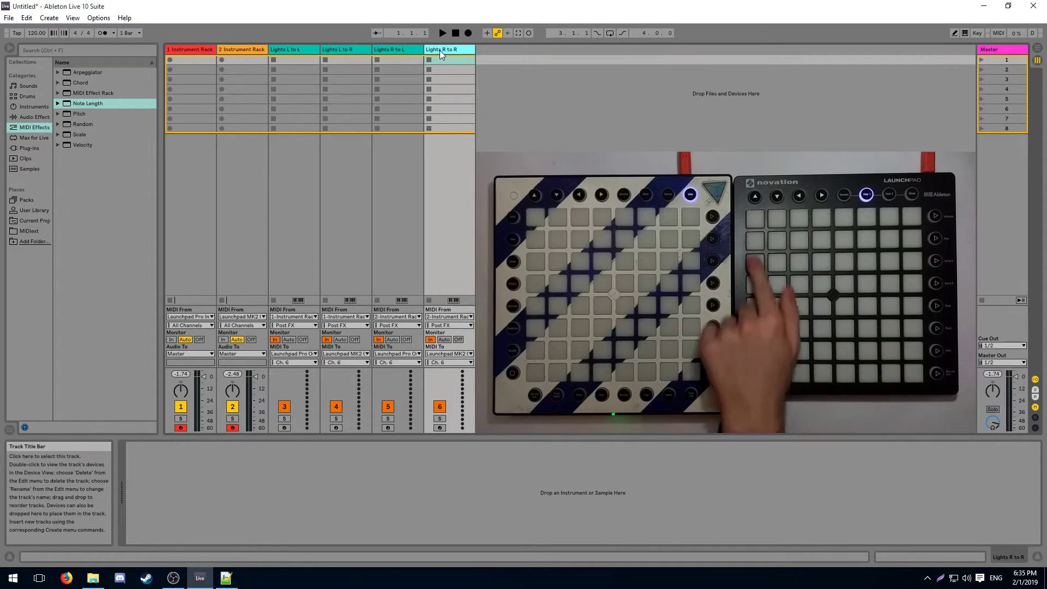
pyautogui.click(418, 48)
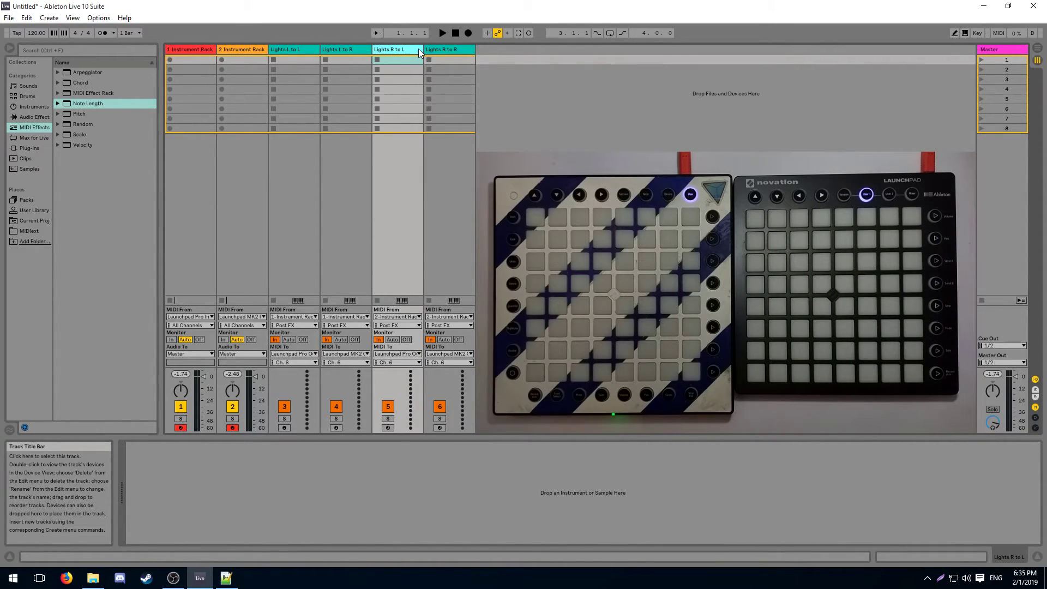
pyautogui.press('Right')
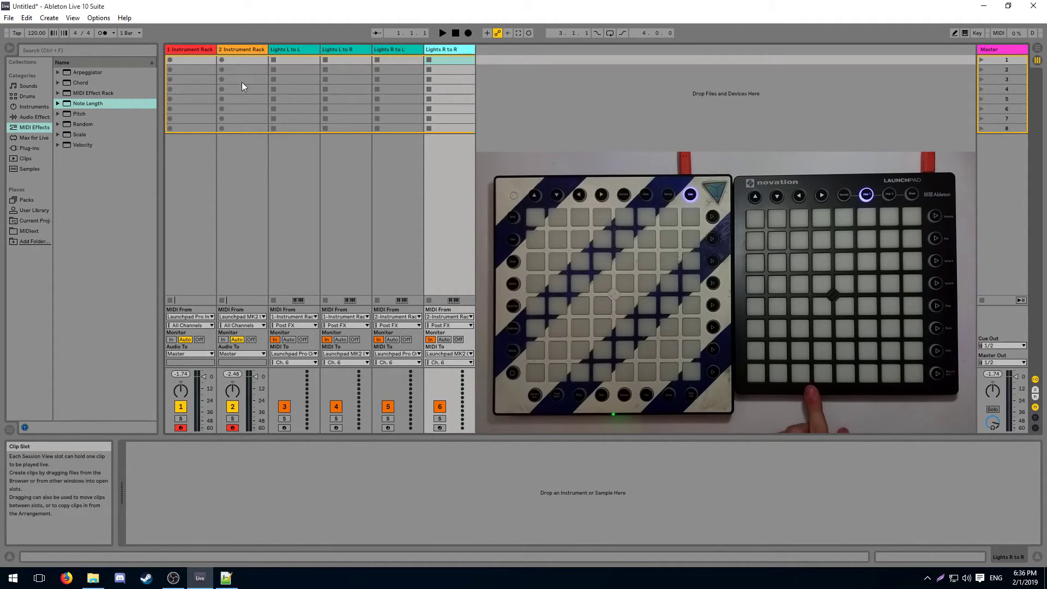
pyautogui.click(204, 48)
pyautogui.click(225, 48)
pyautogui.click(210, 48)
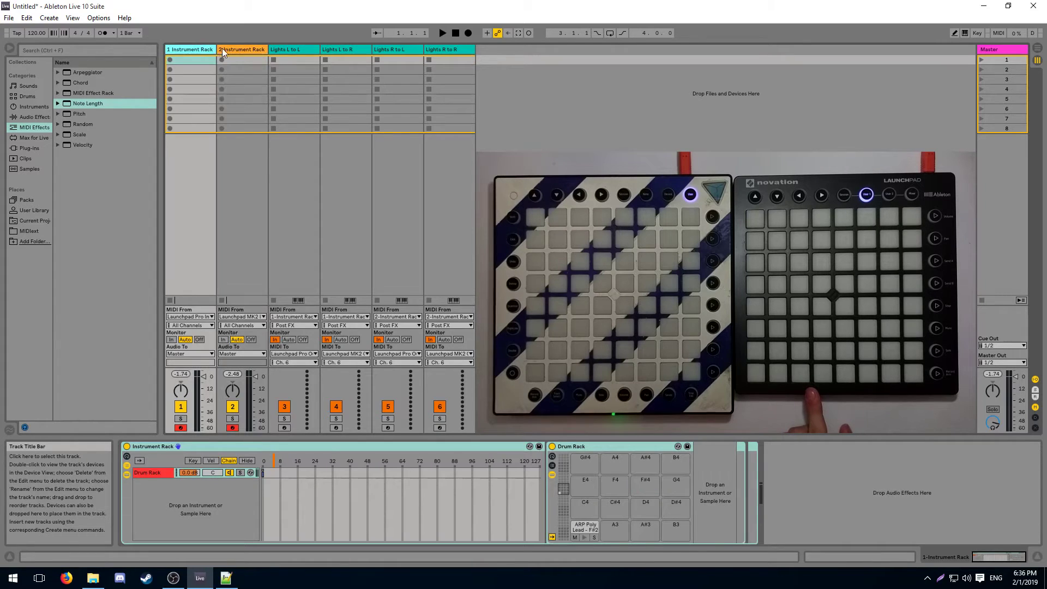
pyautogui.click(222, 48)
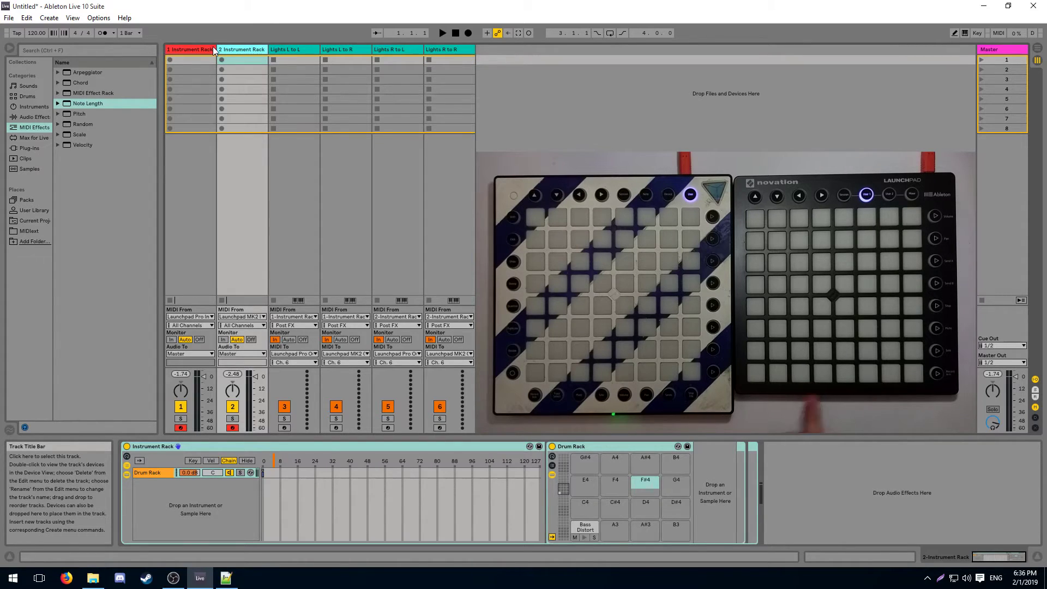
# - Group the Lights L to L light rack inside a new outer MIDI Effect Rack and show its chain selector
pyautogui.click(309, 51)
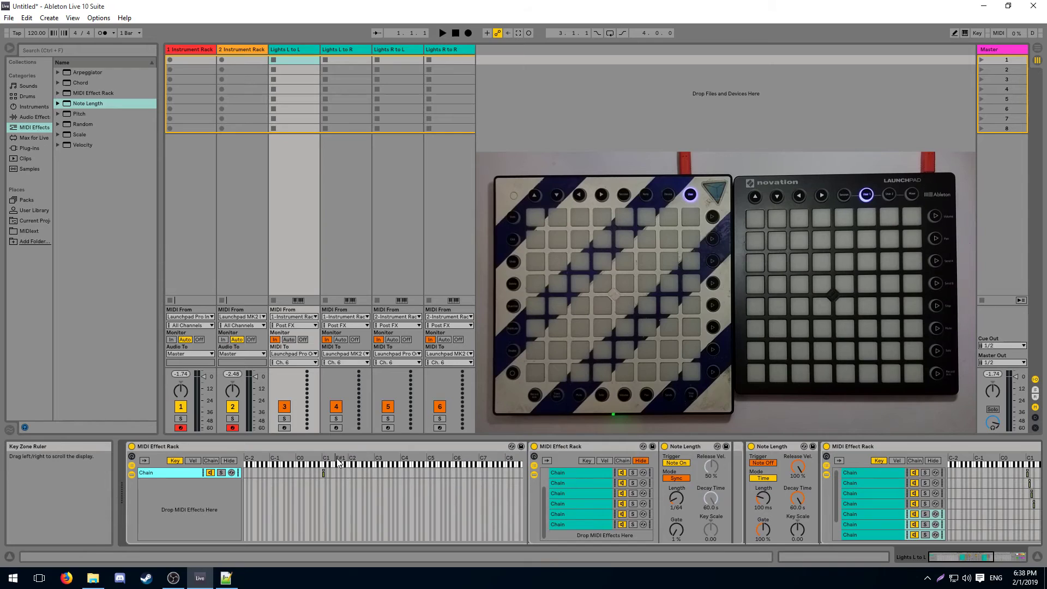
pyautogui.click(278, 447)
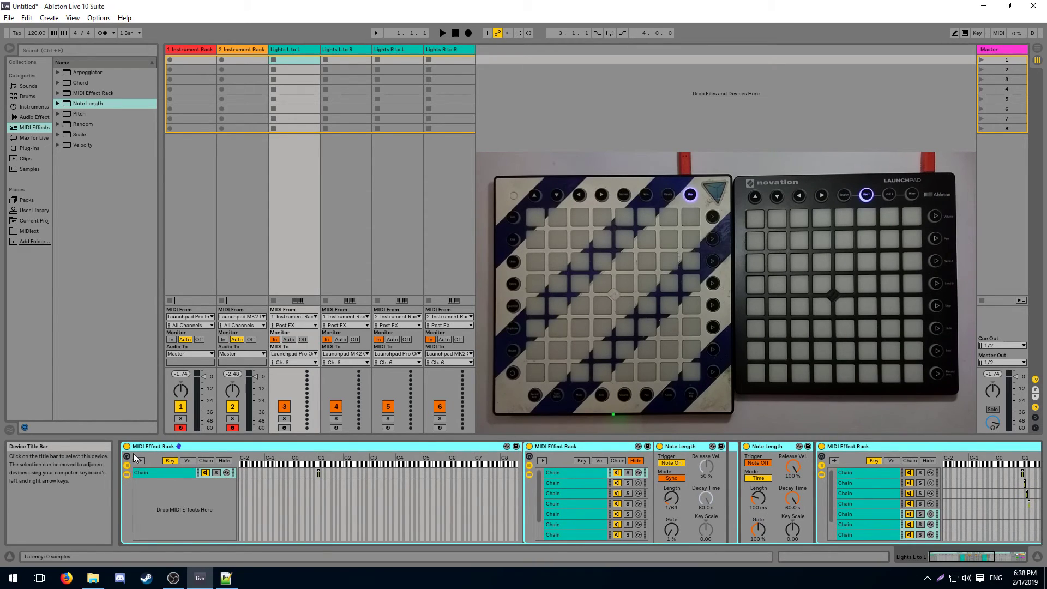
pyautogui.click(207, 461)
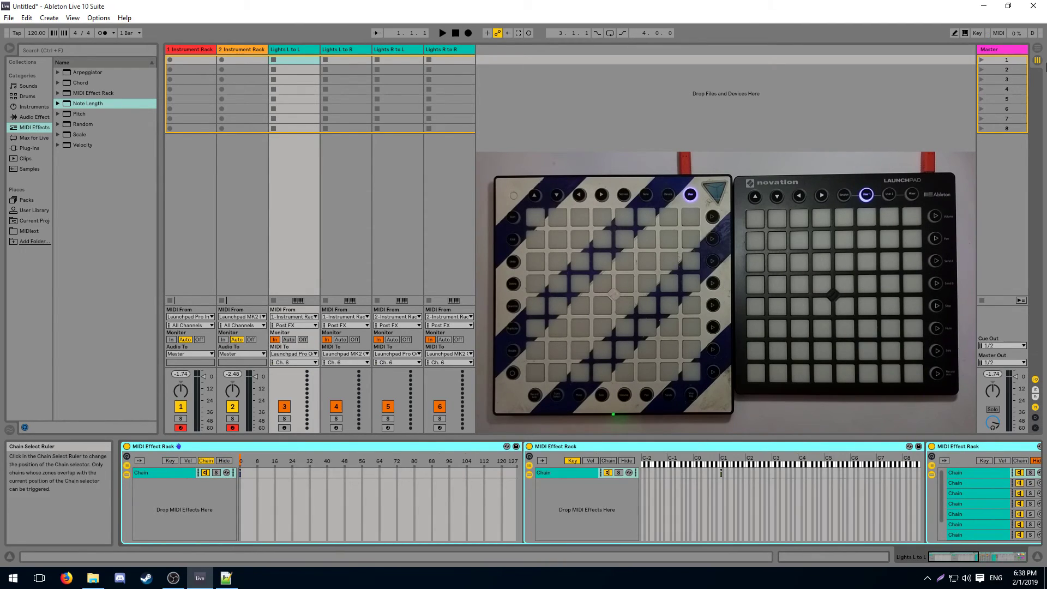
# - MIDI-map the chain selector of the outer rack on Lights L to L to the Launchpad's side buttons
pyautogui.click(999, 33)
pyautogui.click(399, 458)
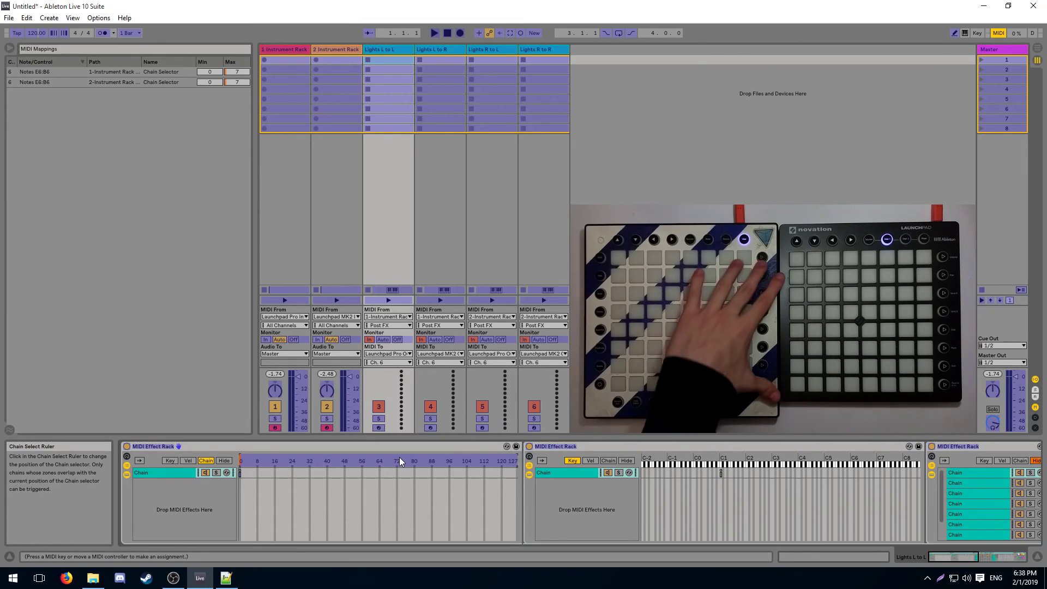
pyautogui.click(999, 33)
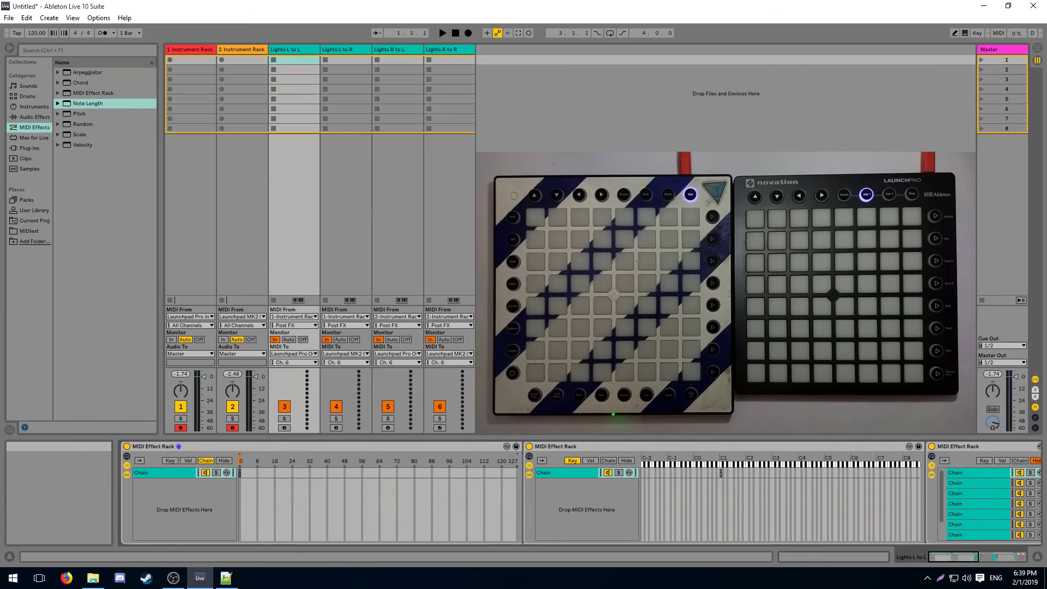